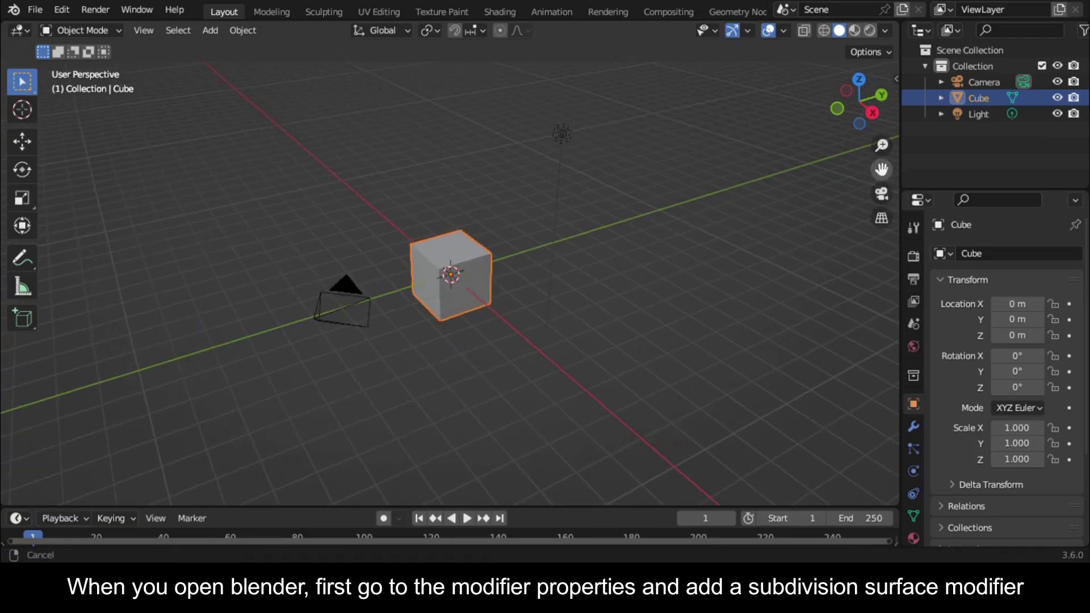
- Add a Subdivision Surface modifier to the cube and set its viewport levels to 2
click(912, 426)
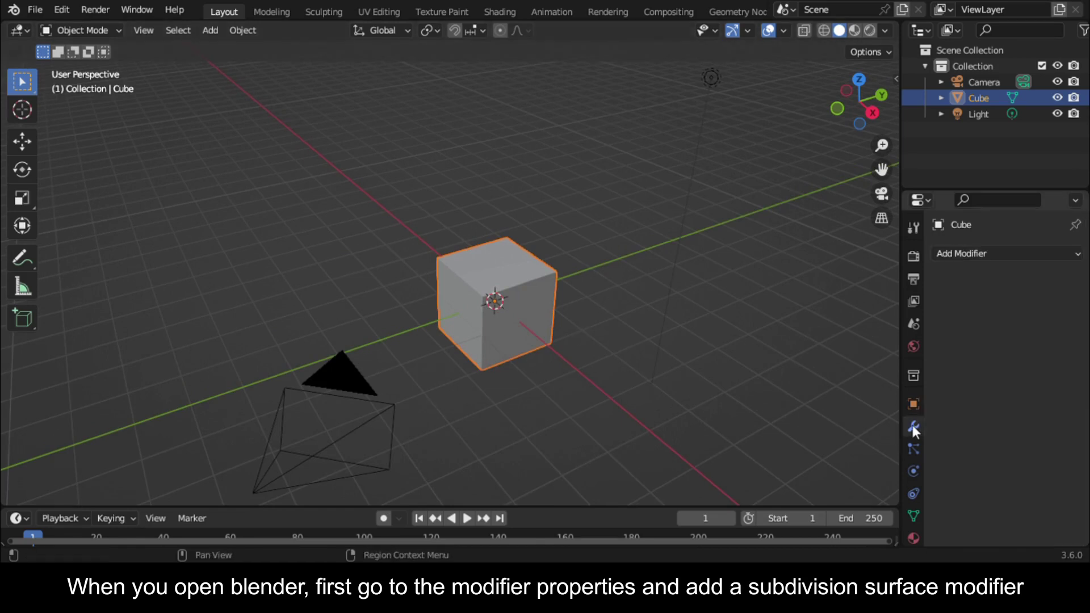
click(1013, 254)
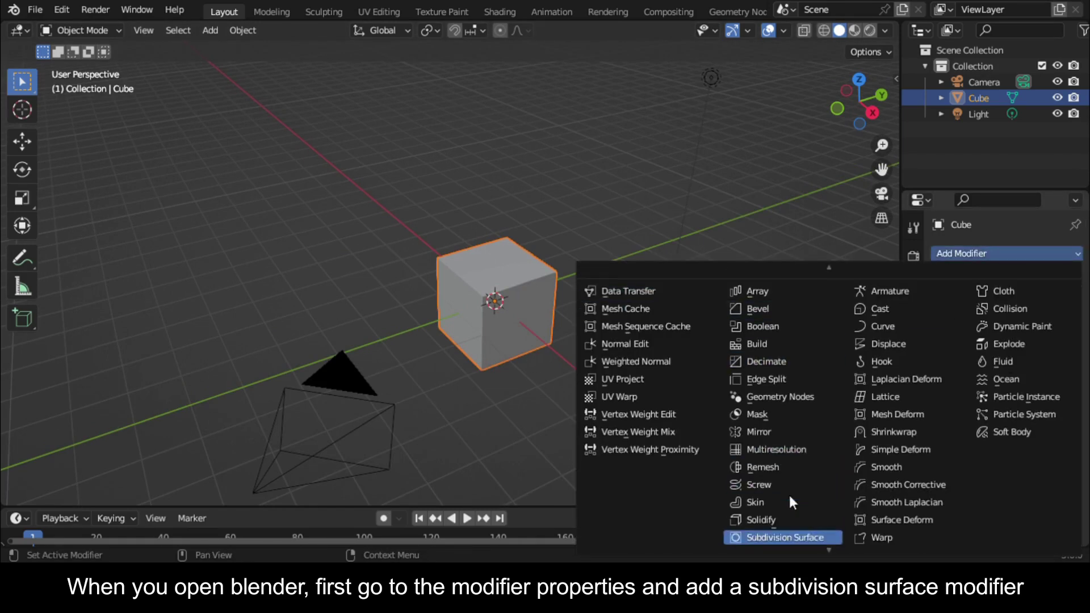
click(775, 540)
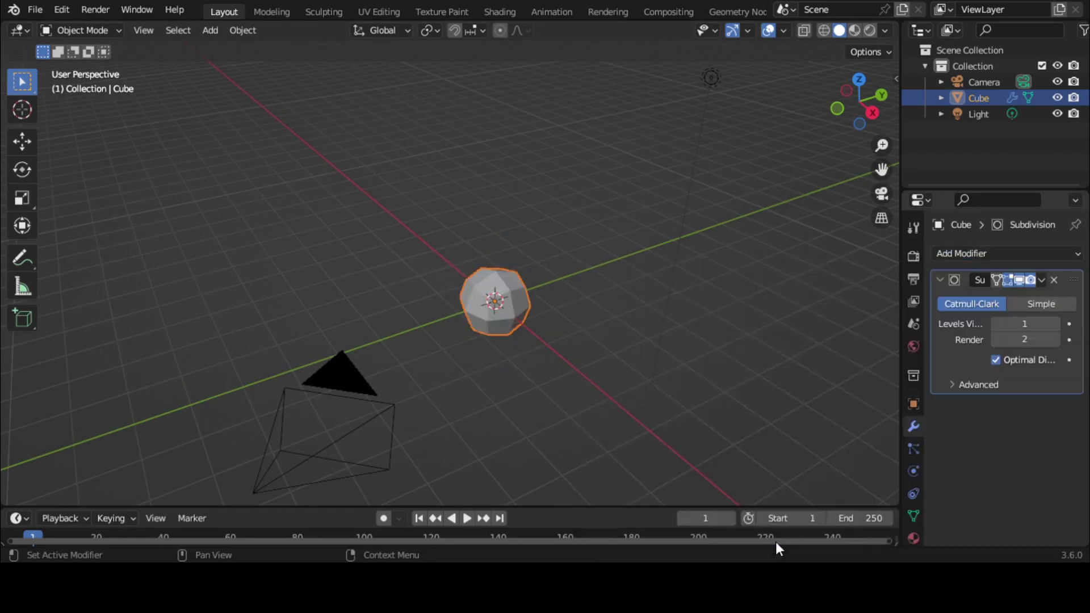
click(1056, 324)
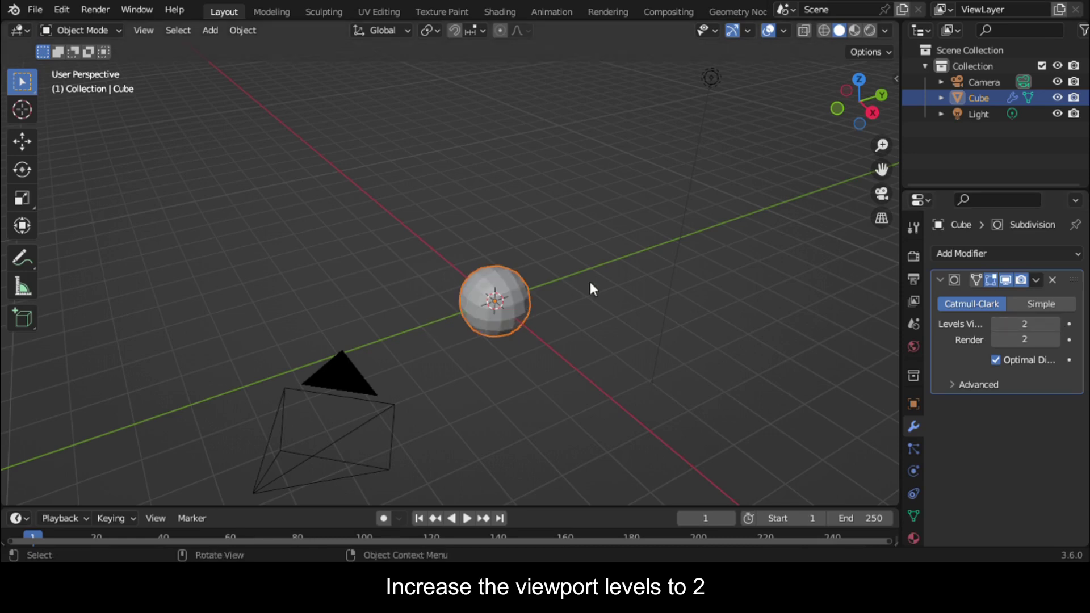
- In Edit Mode, stretch the cube's mesh along the Y axis to about five times its original length
scroll(588, 279, up, 4)
drag(861, 113, 857, 142)
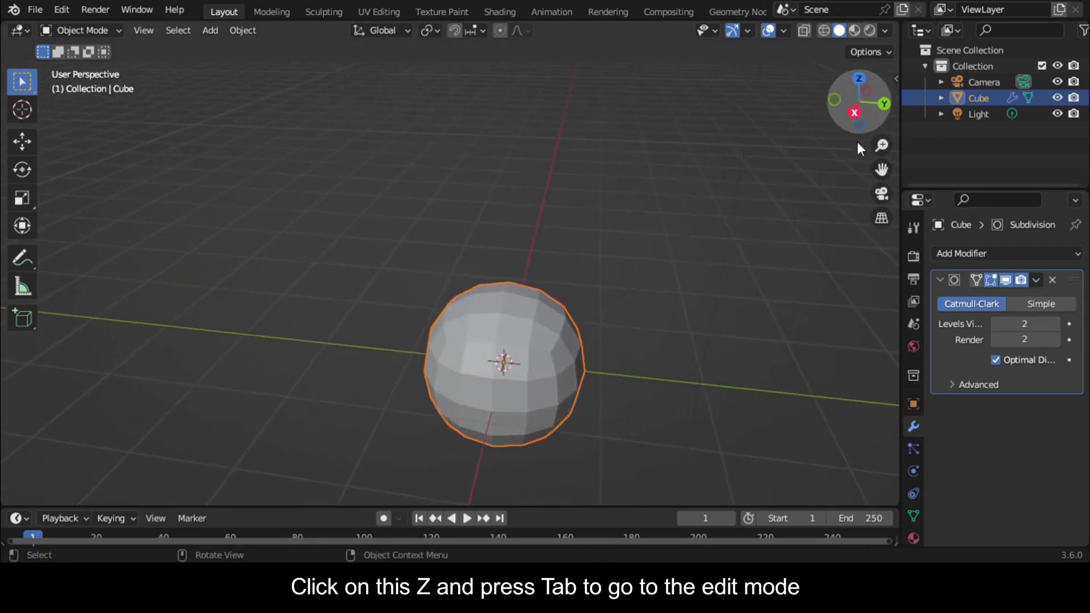
click(860, 77)
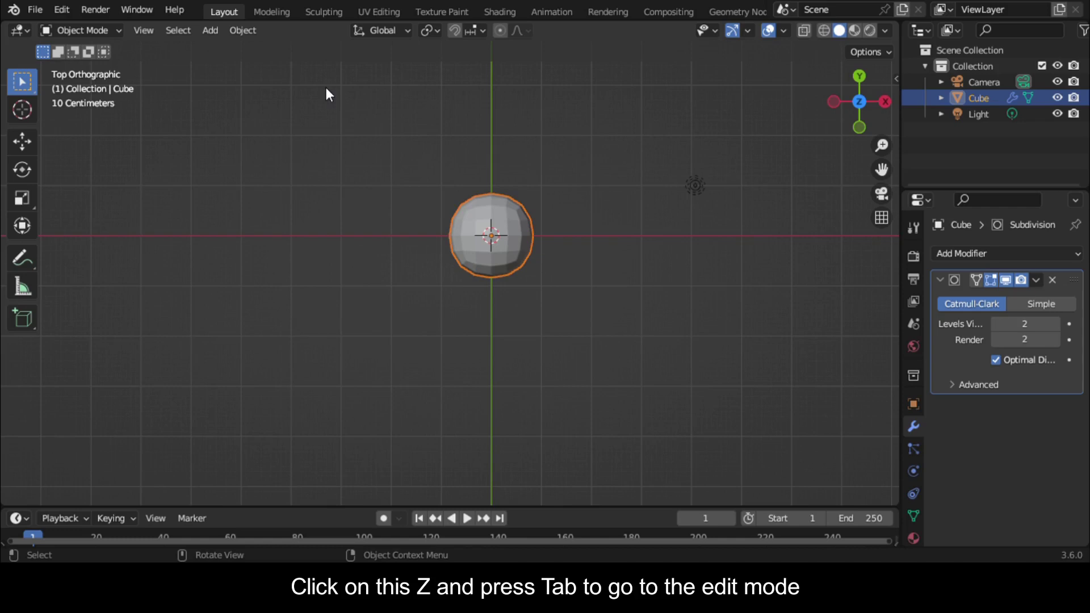
key(Tab)
scroll(563, 209, up, 2)
drag(882, 169, 854, 246)
key(s)
key(y)
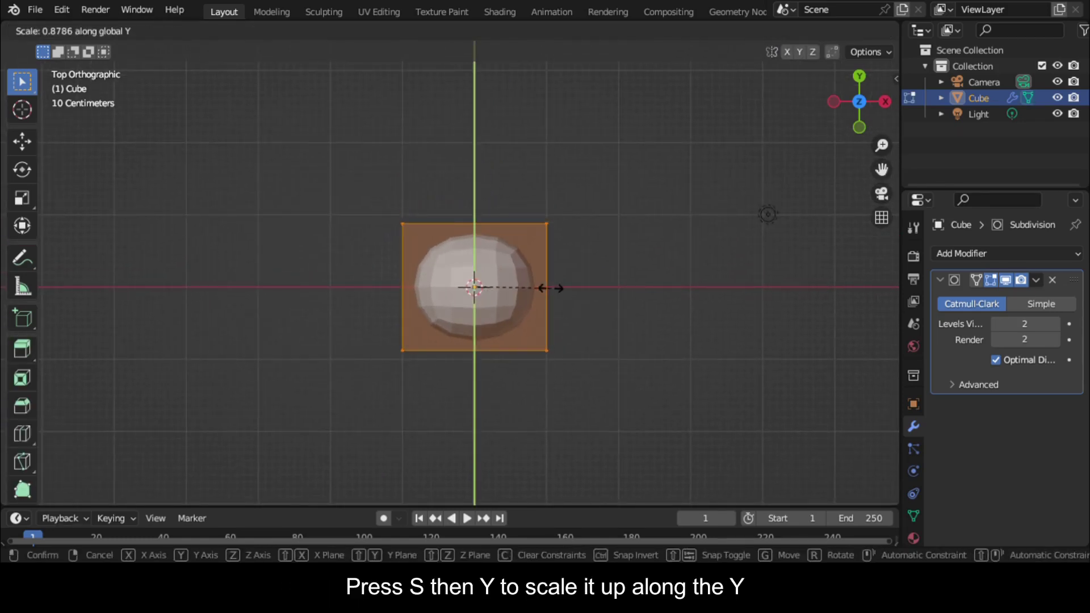
click(775, 175)
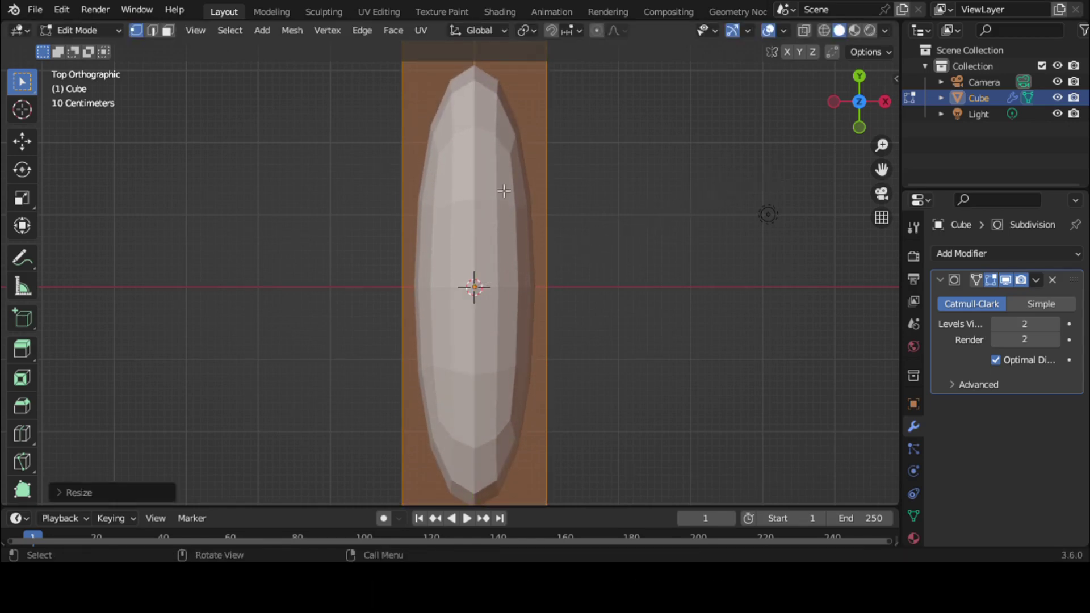
- Add two edge loops across the cube's length and scale them apart along Y by about 2.2, towards the ends
click(885, 102)
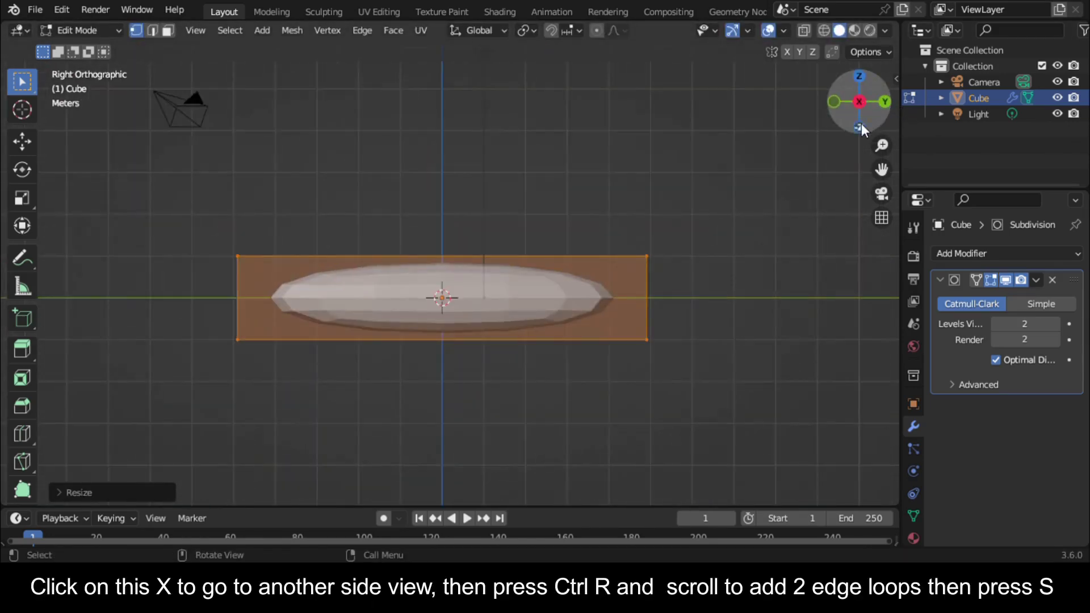
key(ctrl+r)
scroll(444, 312, up, 1)
click(440, 301)
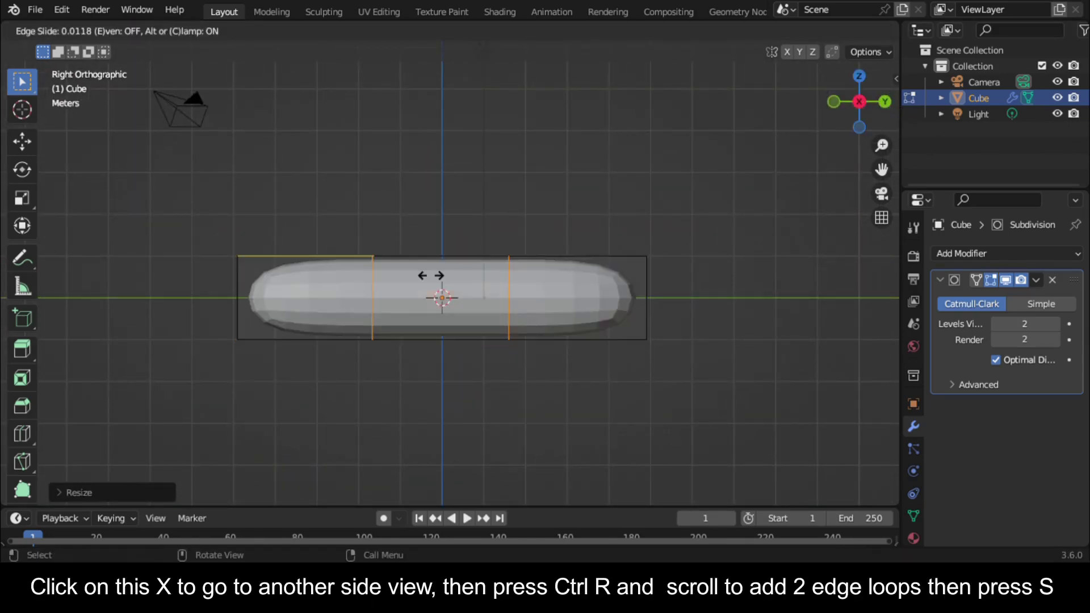
right_click(433, 275)
key(s)
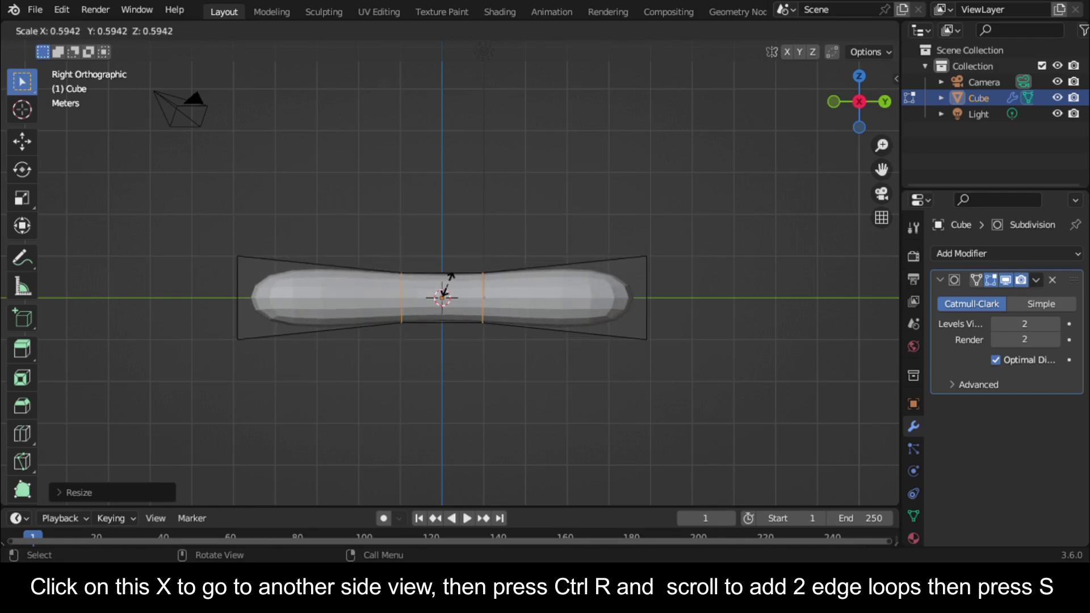
key(y)
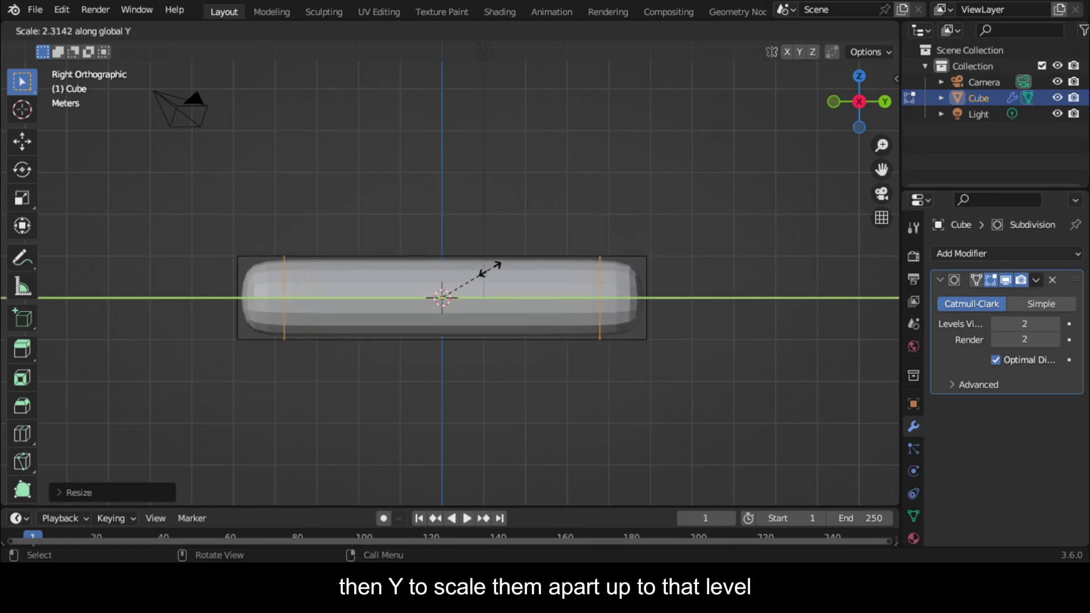
click(493, 266)
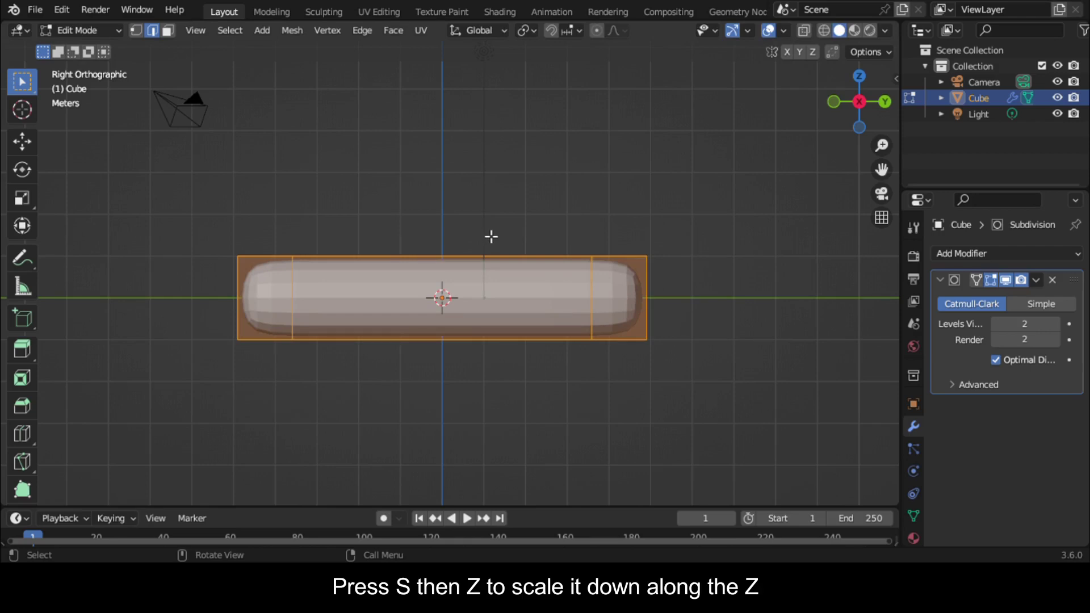
- Scale the whole mesh down along the Z axis to about 0.71
key(s)
key(z)
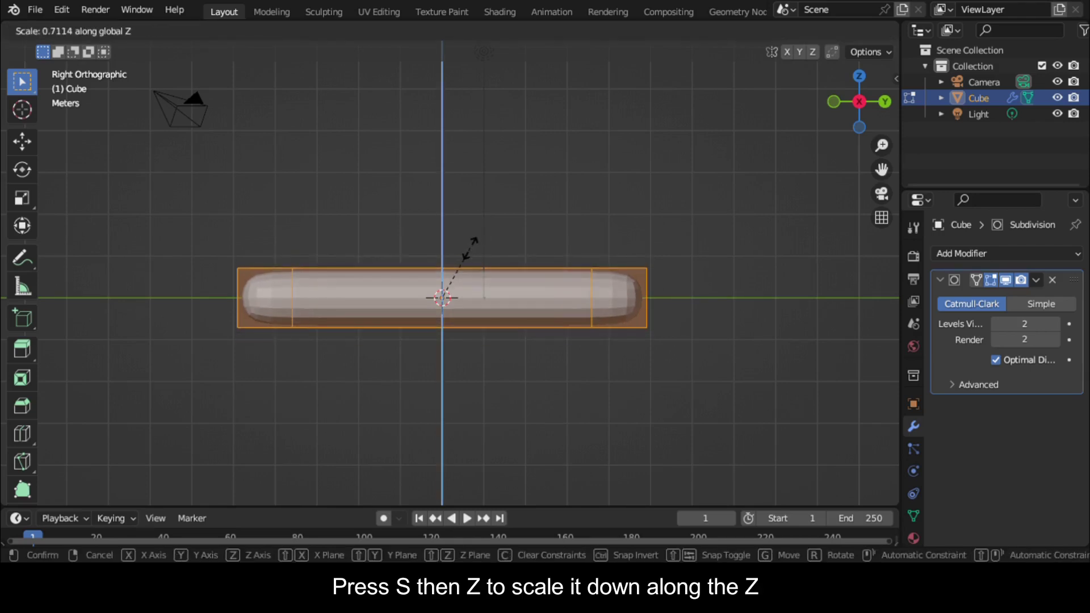
click(467, 243)
- Return to Object Mode and set the Subdivision modifier's viewport levels to 3
middle_drag(554, 201, 666, 286)
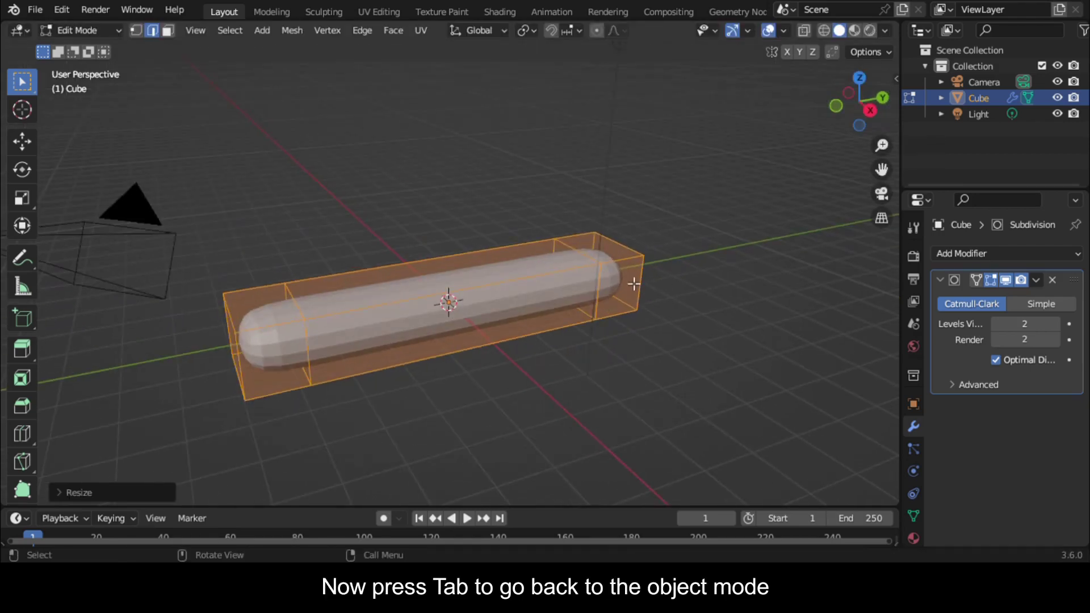
key(Tab)
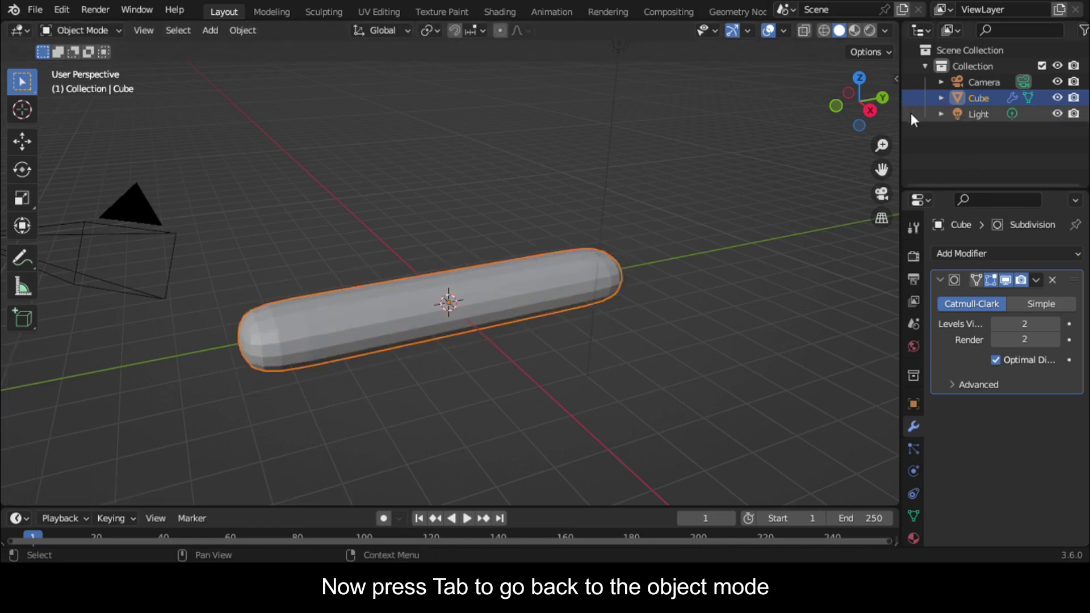
click(1054, 323)
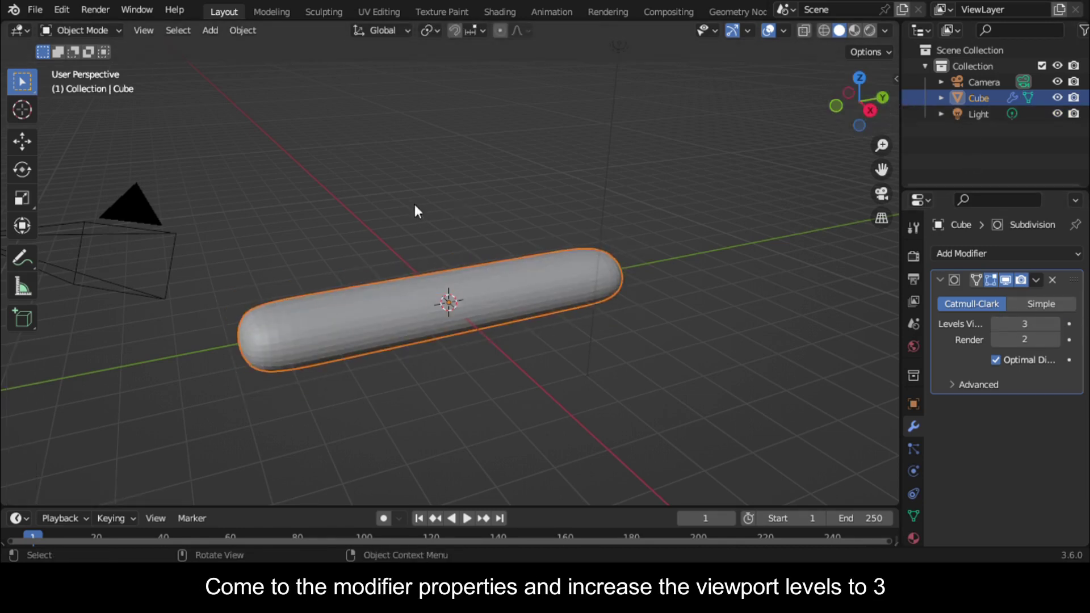
- Add a Bezier circle curve at the capsule's centre and scale it up to about 2.1 times its size
scroll(434, 198, up, 2)
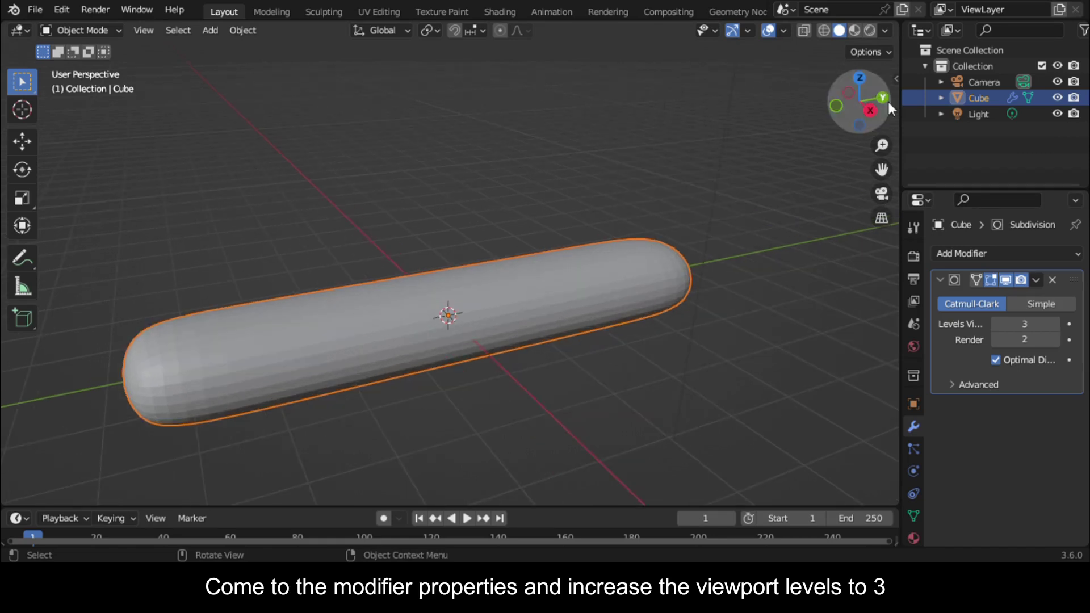
click(850, 93)
drag(850, 93, 922, 144)
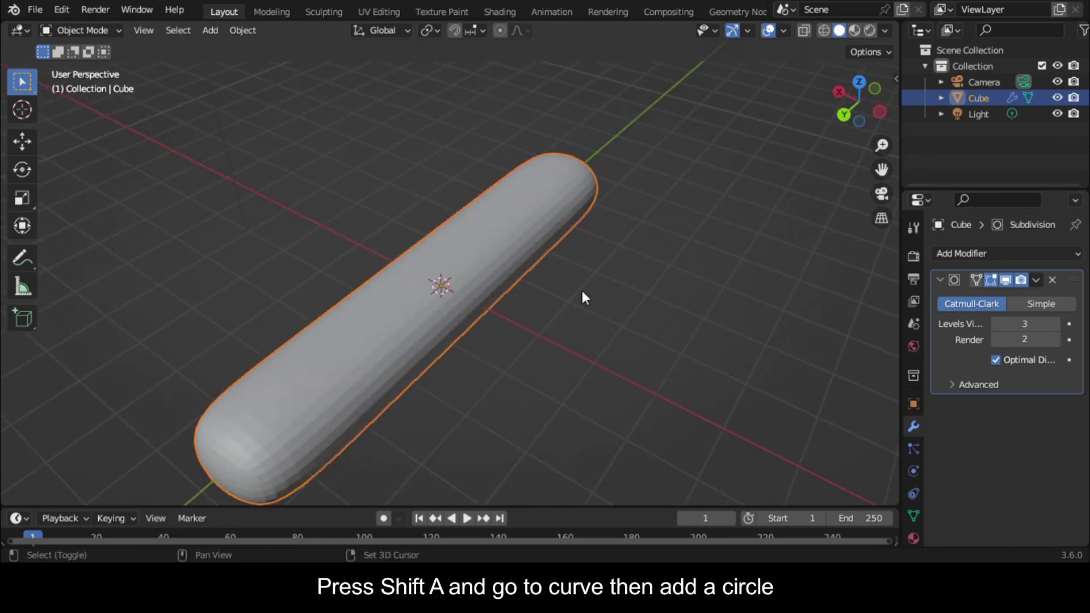
key(shift+a)
mouse_move(567, 258)
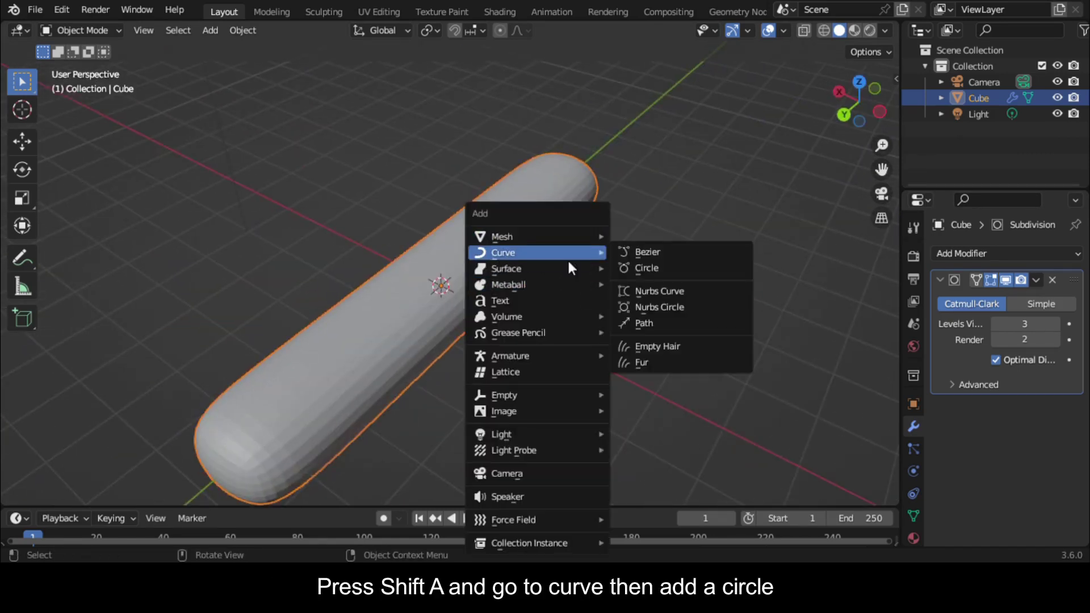
click(630, 277)
click(858, 83)
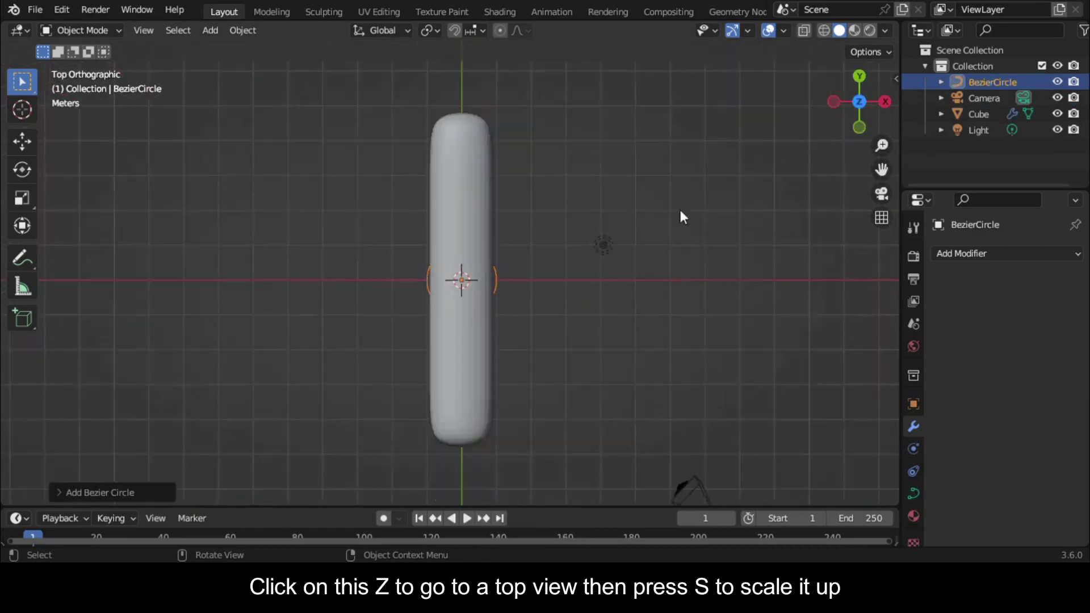
key(s)
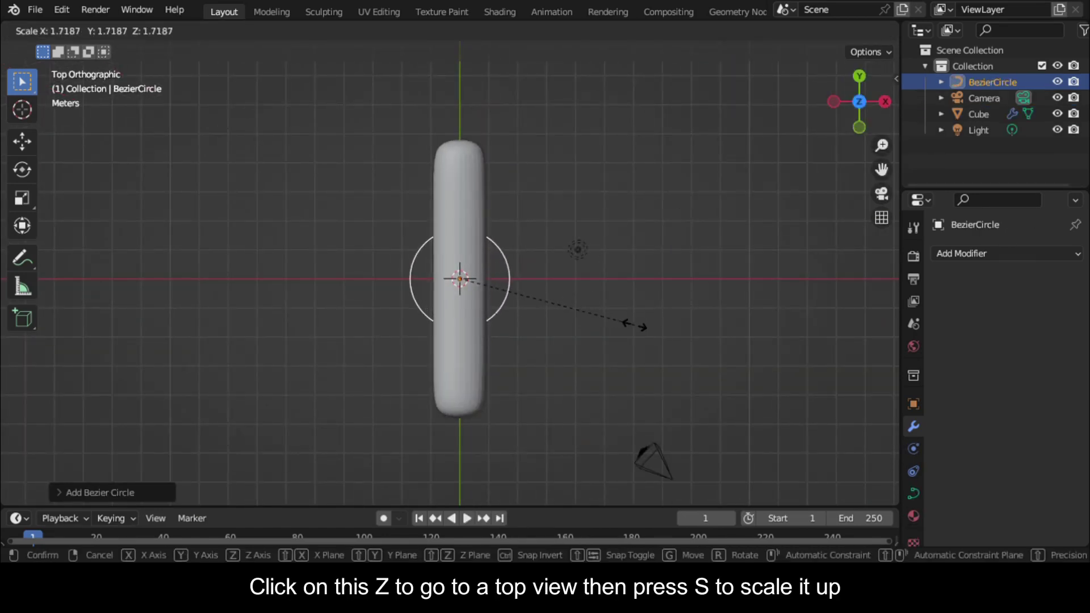
click(642, 329)
- Add a Curve modifier to the cube with BezierCircle as its curve object and Y as the deform axis
drag(852, 118, 878, 140)
scroll(625, 239, up, 2)
click(622, 261)
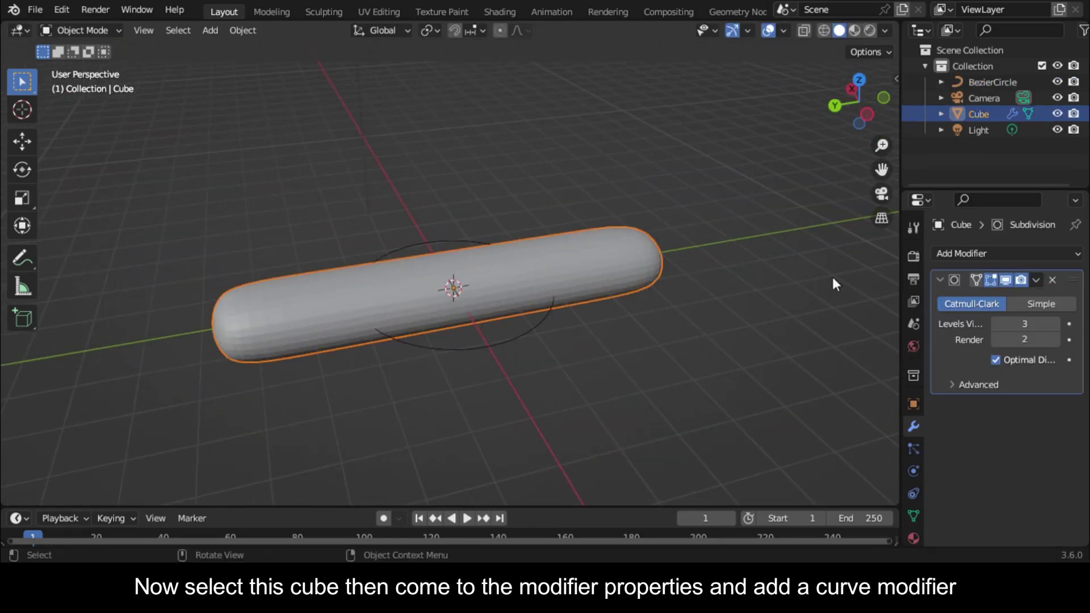
click(990, 258)
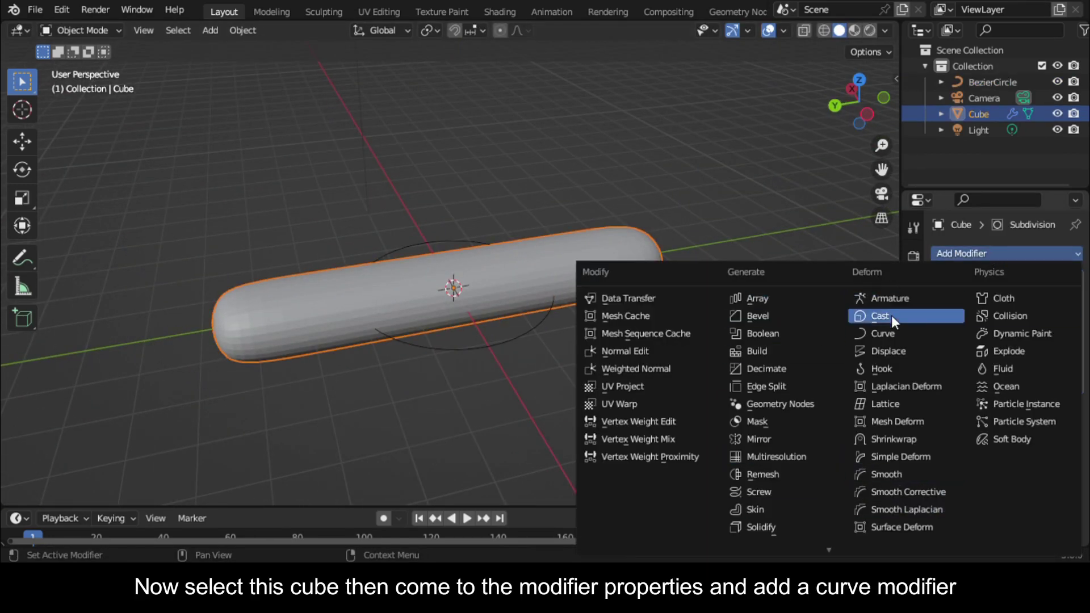
click(887, 335)
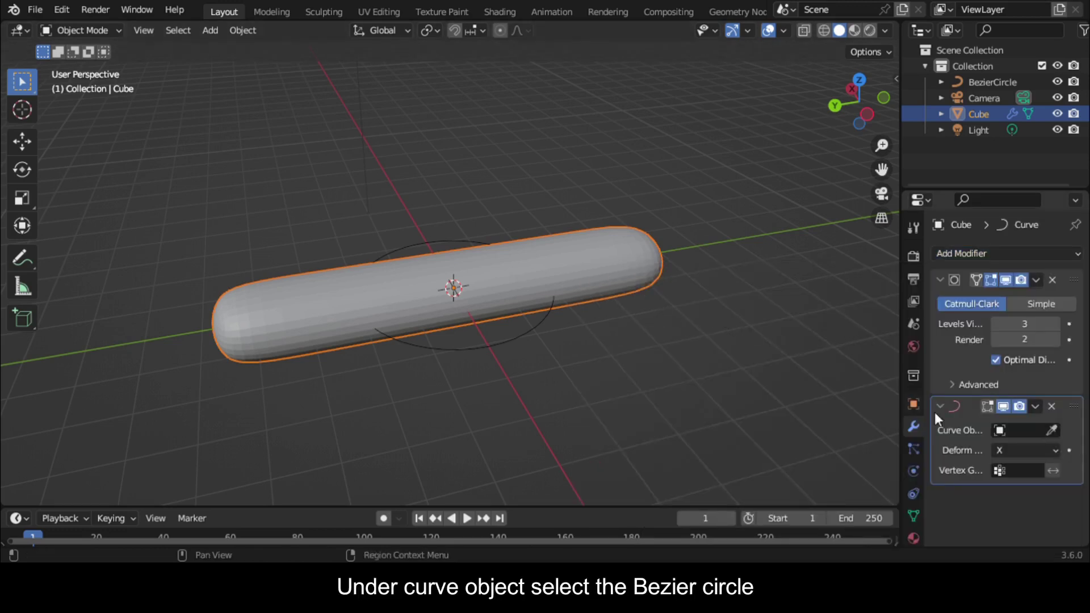
click(1044, 431)
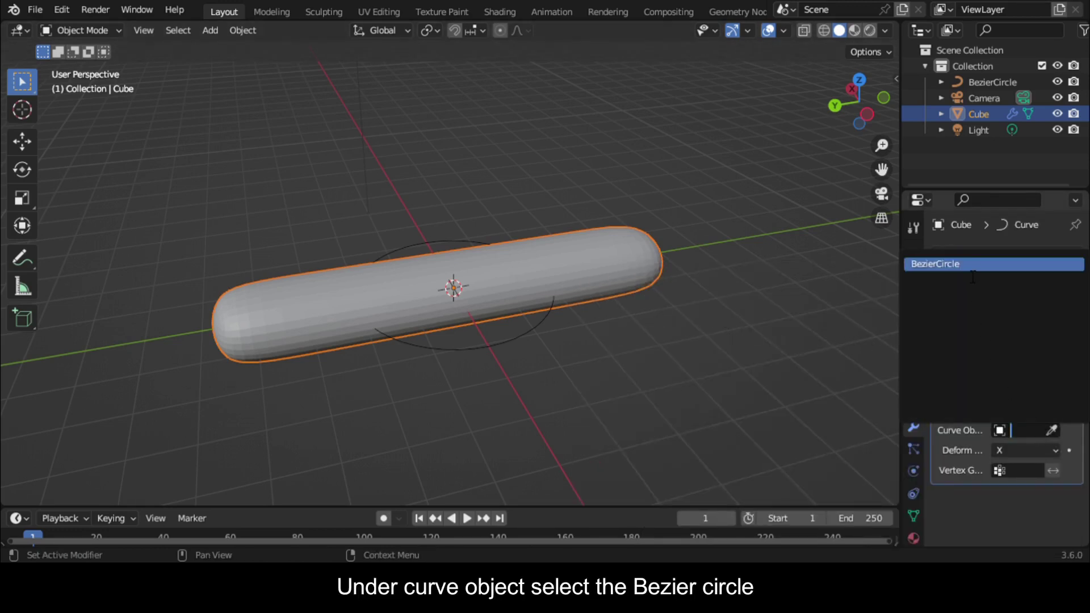
click(943, 264)
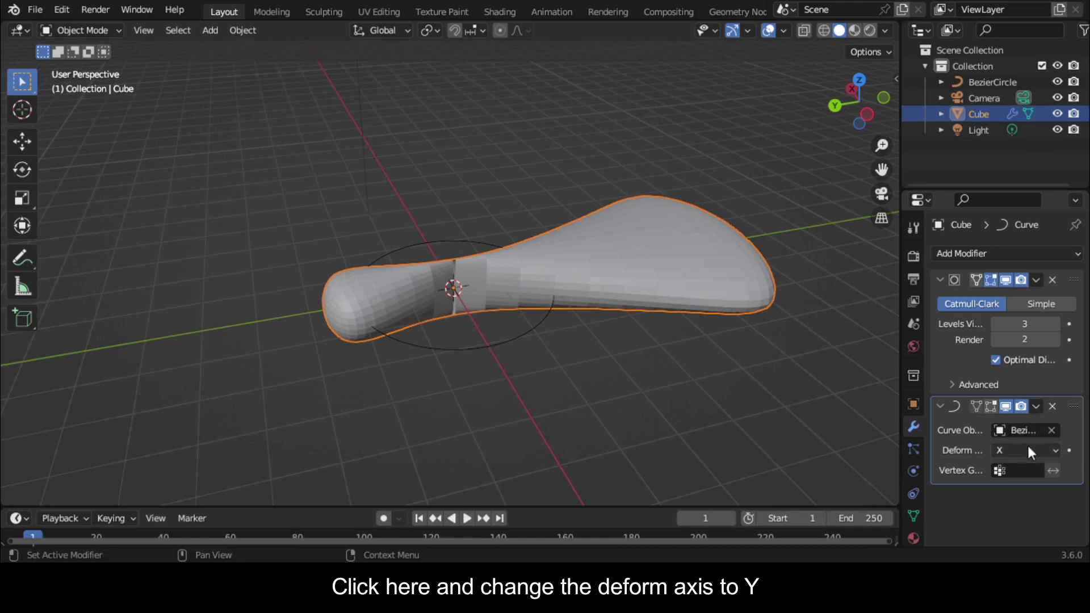
click(1050, 451)
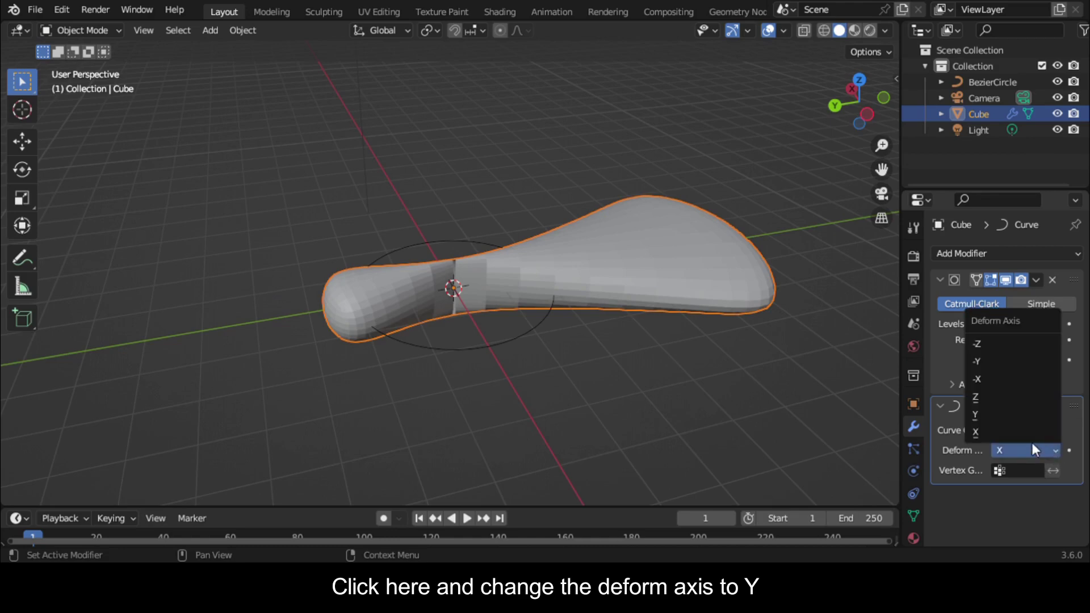
click(1007, 415)
- In top view, edit the Bezier circle and scale up its lowest control point to flatten the bottom of the bend
scroll(352, 245, down, 2)
drag(853, 103, 897, 131)
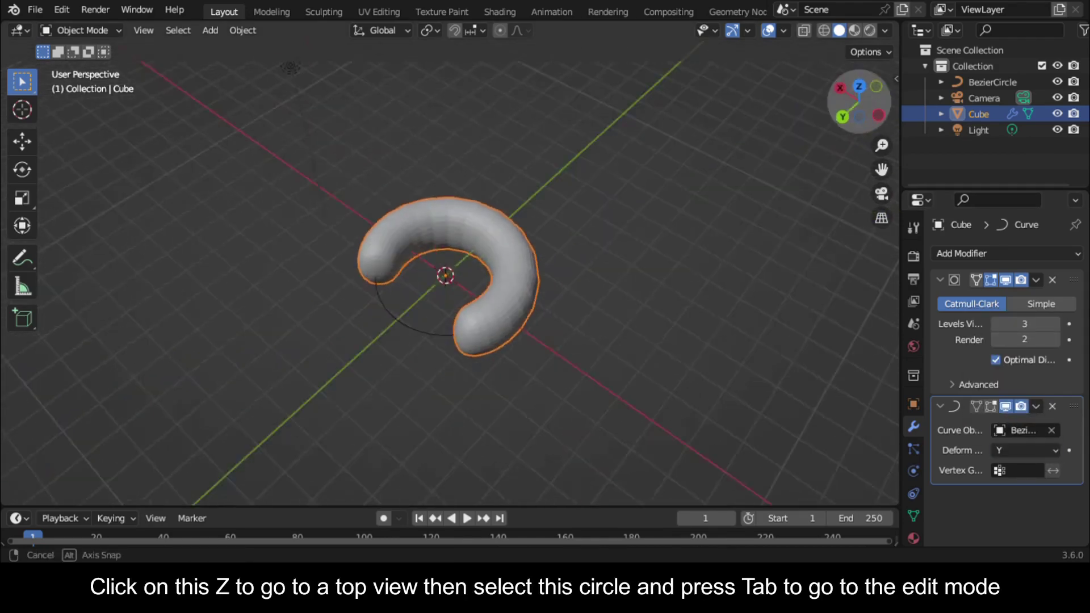
click(855, 84)
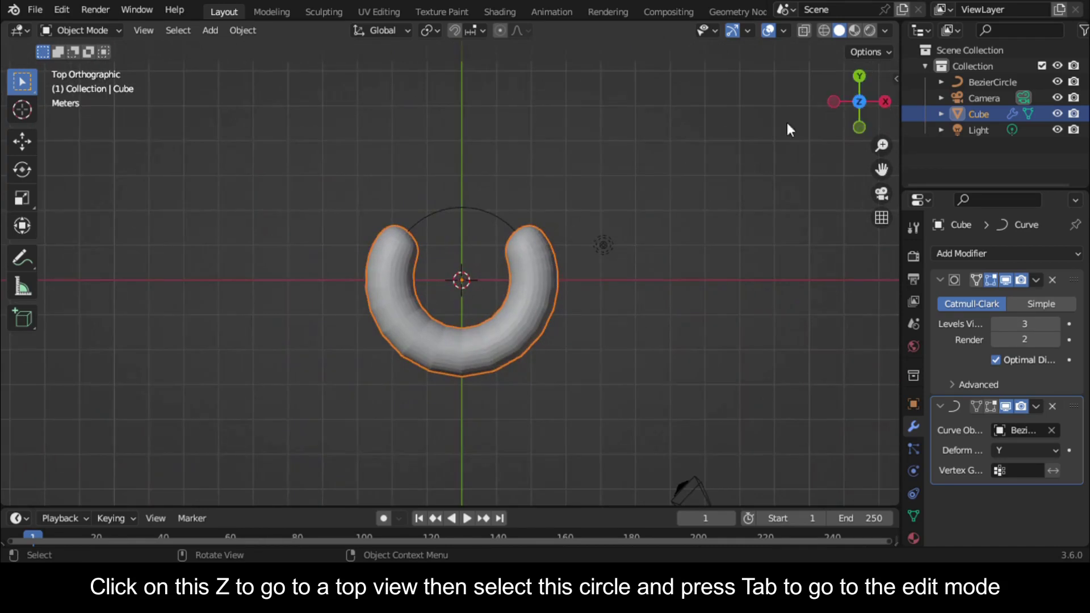
click(486, 215)
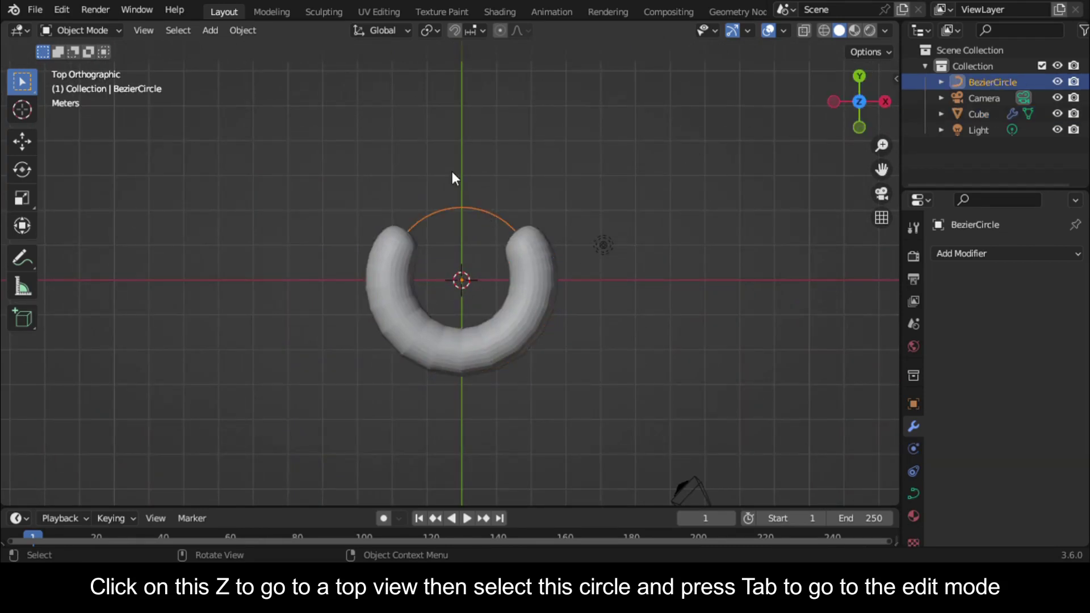
key(Tab)
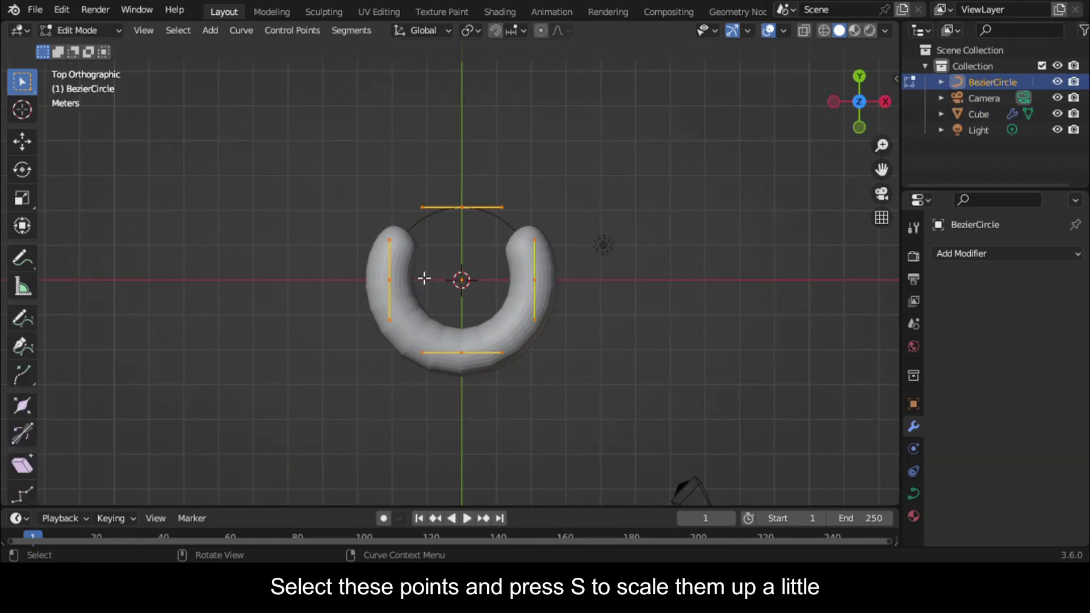
drag(418, 341, 552, 402)
key(s)
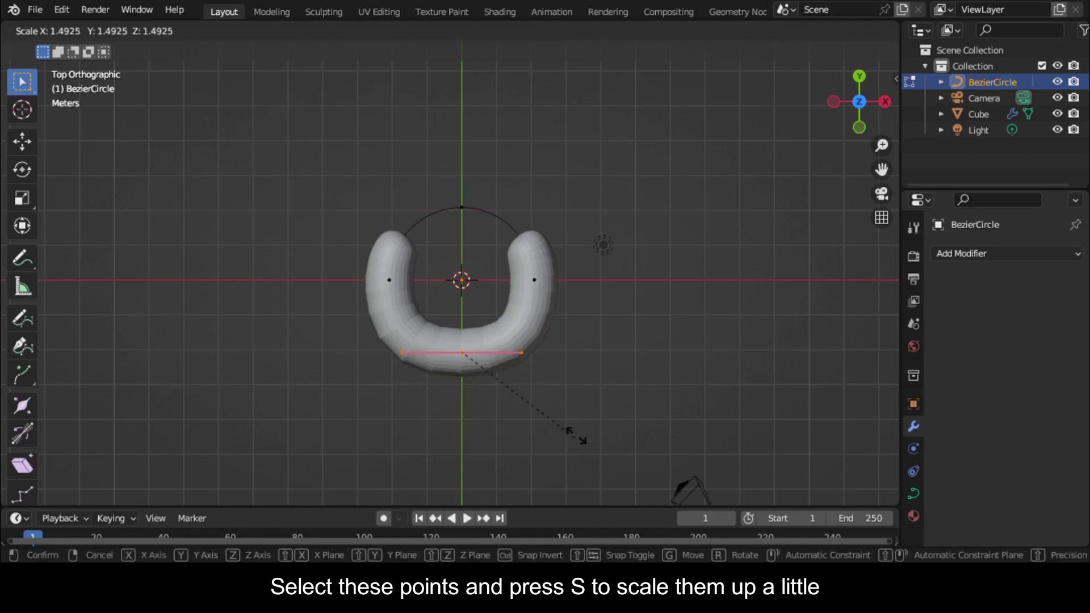
click(626, 422)
- Scale the circle's left and right control points closer together, to about 0.57 of their spacing
drag(344, 254, 577, 320)
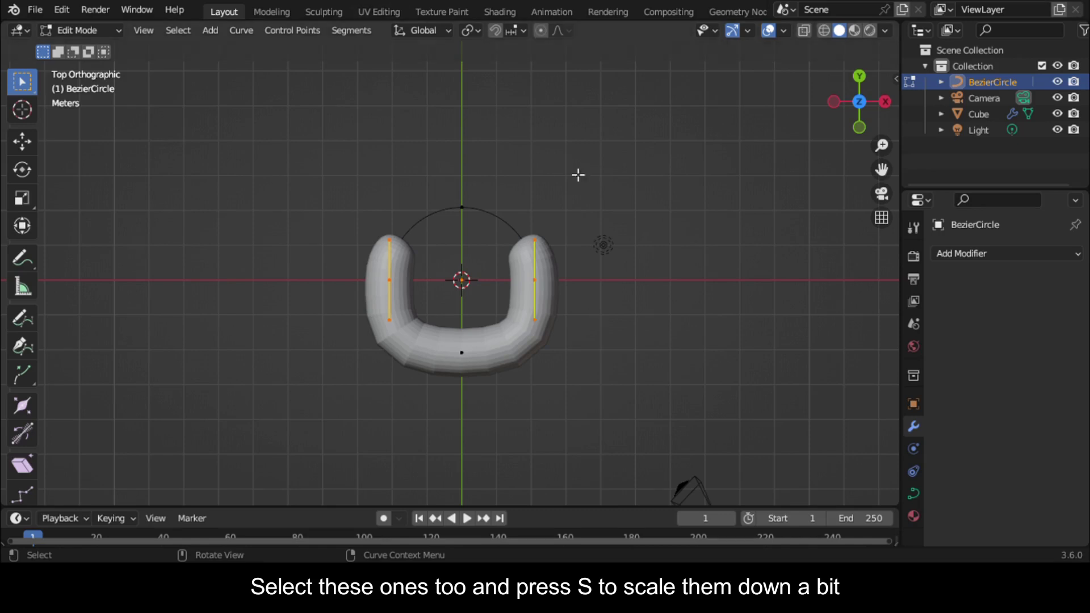
key(s)
click(550, 254)
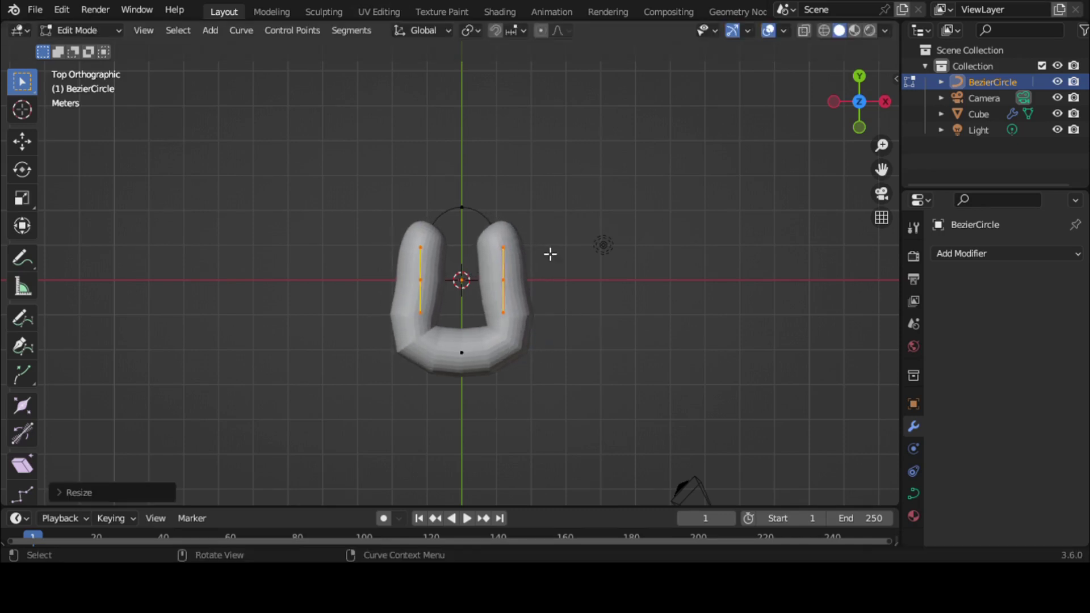
- Move the Bezier circle's lowest control point further down, scale its handles to about 0.68, and return to Object Mode
drag(417, 328, 585, 437)
key(g)
click(578, 340)
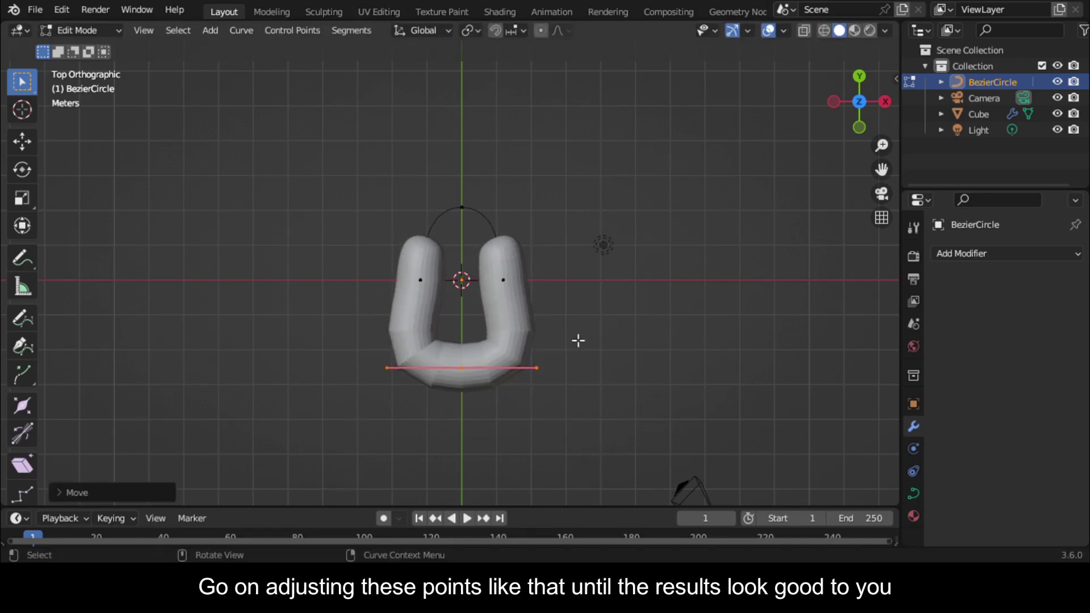
key(s)
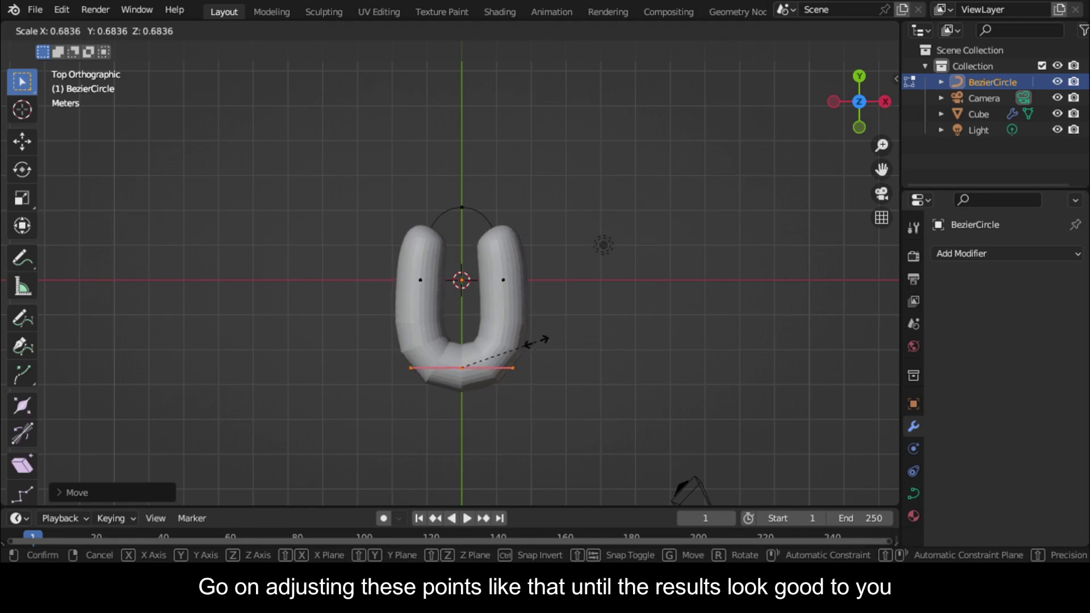
click(536, 341)
middle_drag(535, 341, 642, 191)
key(Tab)
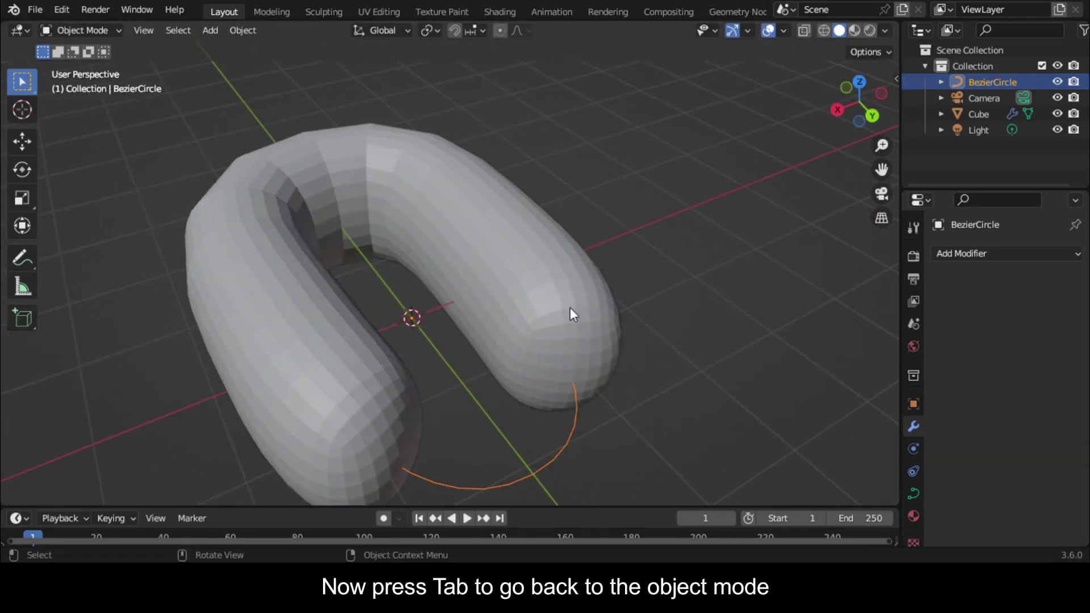
- Duplicate the cube's Subdivision Surface modifier and place the copy below the Curve modifier
click(571, 322)
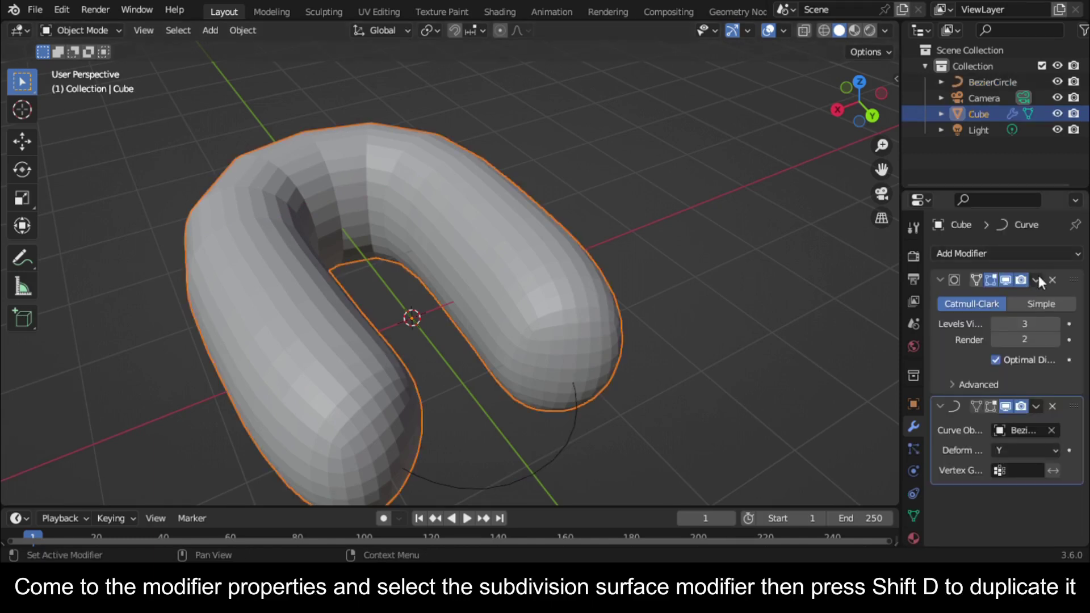
click(1072, 277)
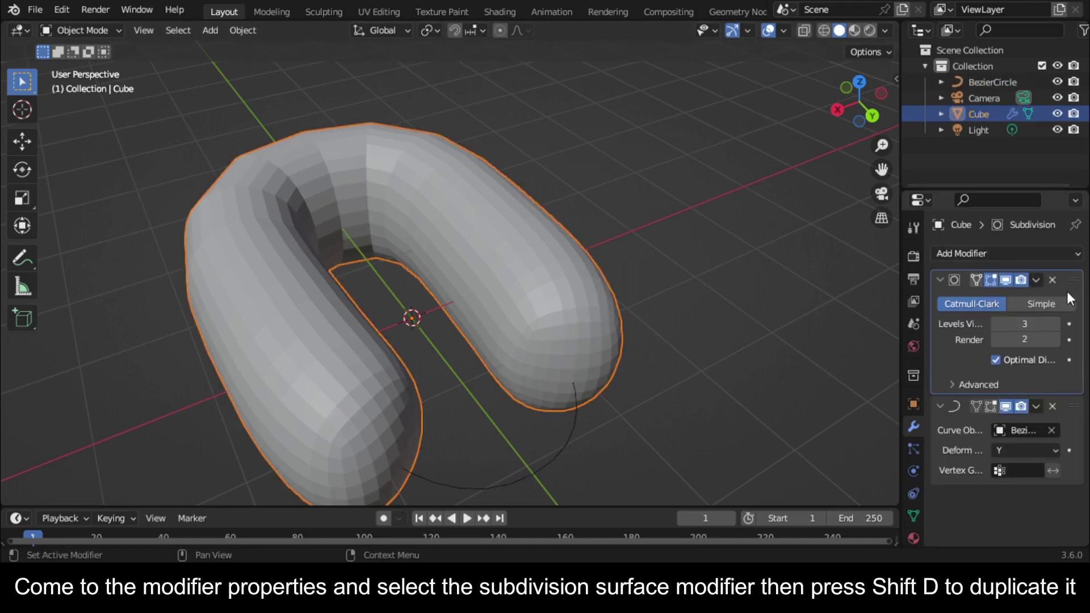
key(shift+d)
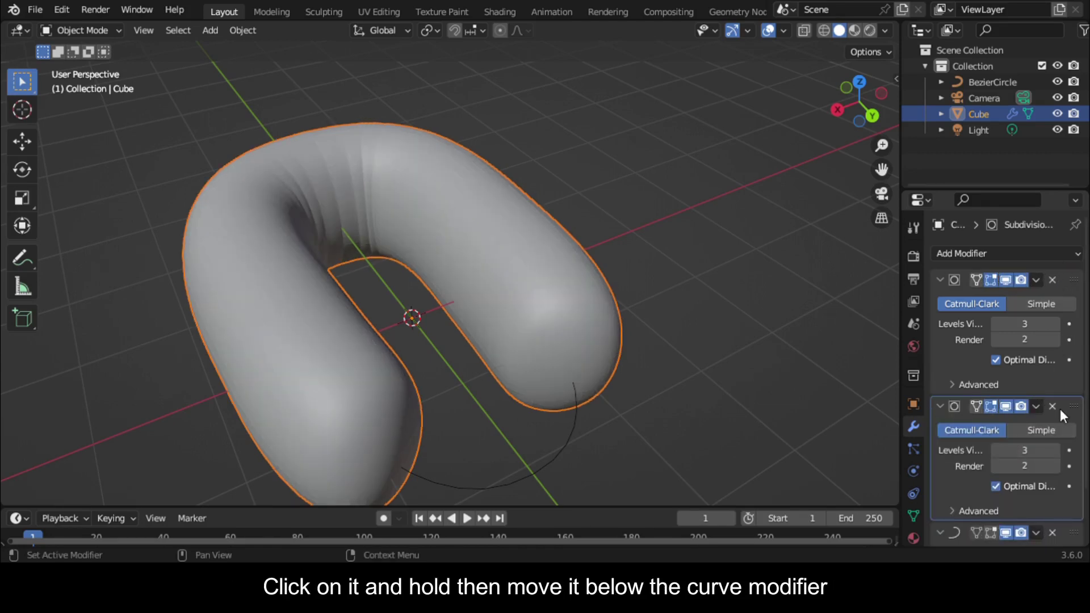
mouse_move(1065, 404)
mouse_down()
mouse_move(1064, 482)
mouse_move(1029, 533)
mouse_move(1062, 436)
mouse_up()
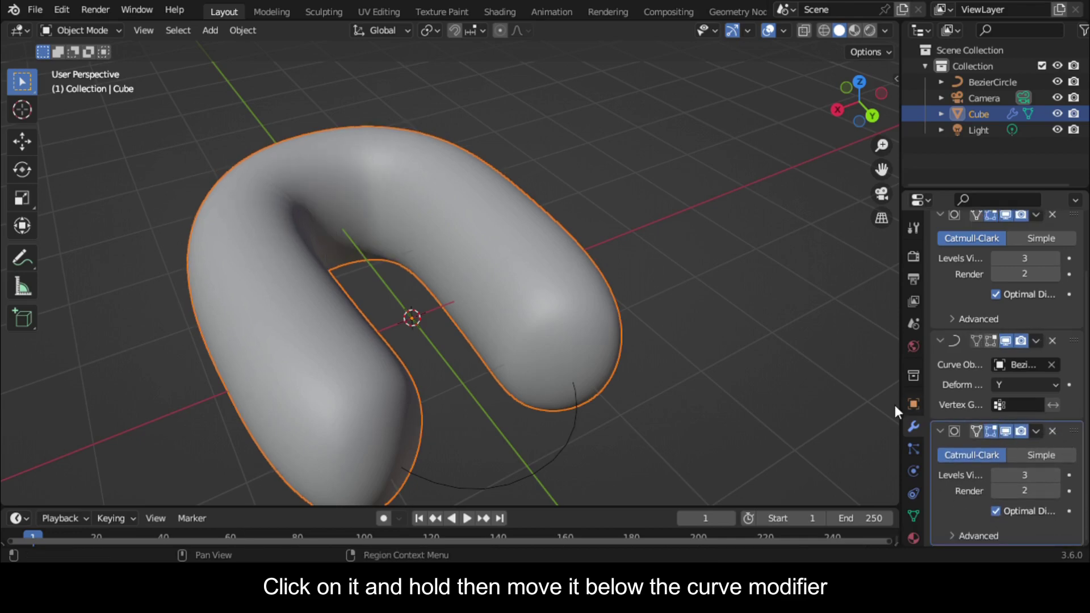
- Scale the bent cube down slightly along the global X axis in back view
key(ctrl+KP_1)
key(s)
key(x)
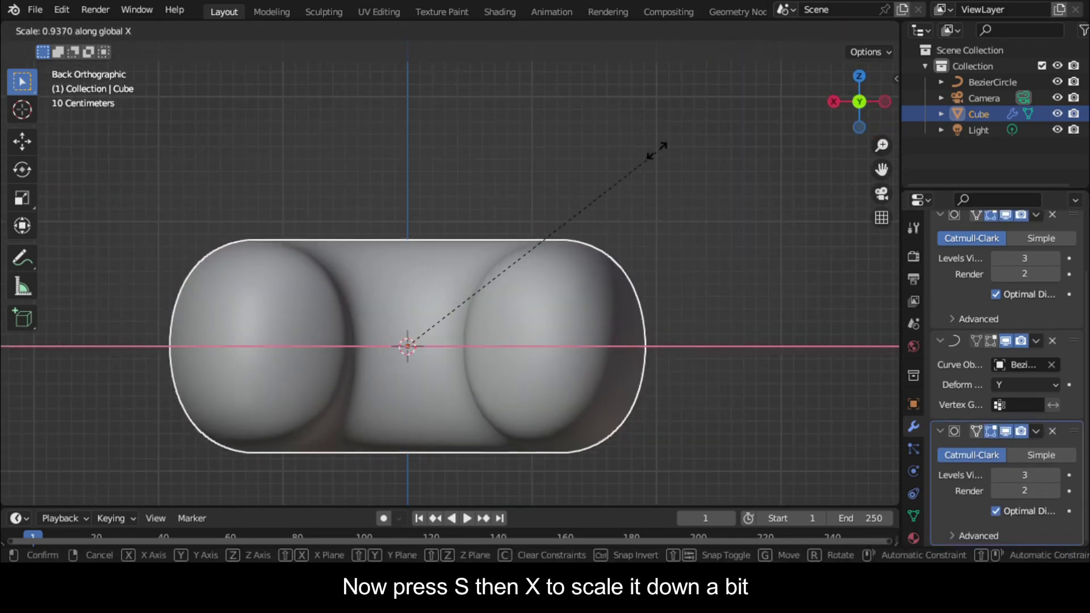
click(595, 220)
drag(881, 87, 908, 128)
scroll(573, 318, down, 3)
click(573, 318)
scroll(592, 275, up, 2)
click(598, 308)
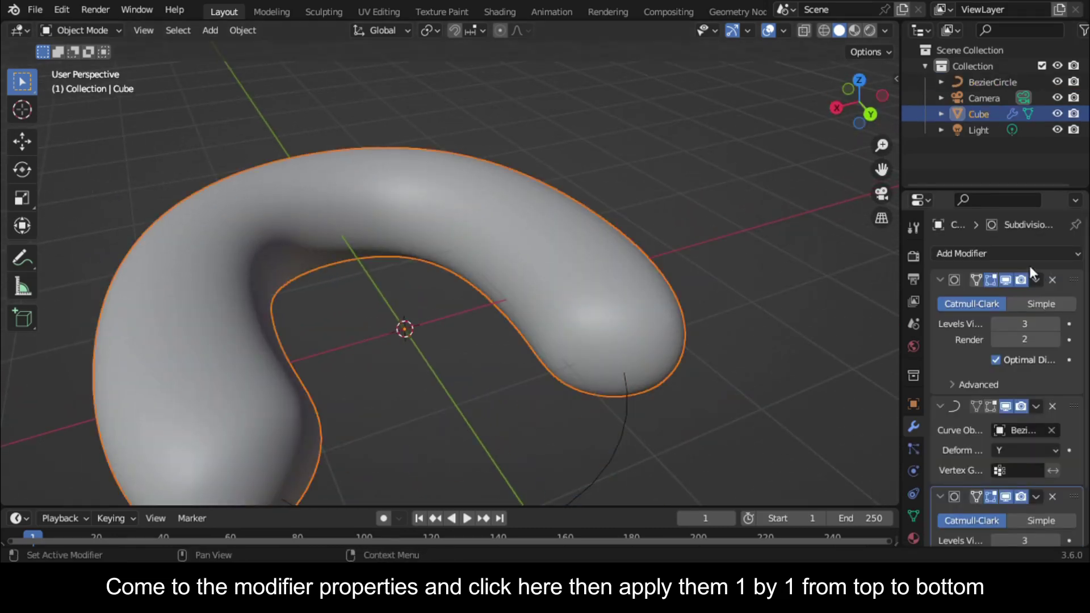
- Apply the cube's Subdivision, Curve and second Subdivision modifiers in that order, and save the file
click(1036, 280)
click(1012, 297)
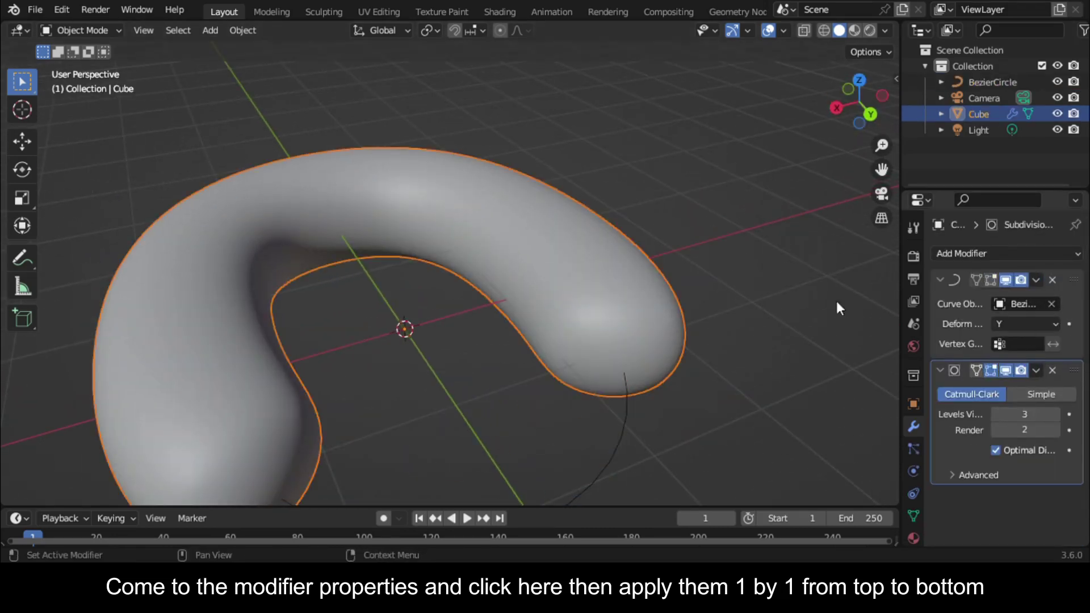
click(1037, 281)
click(993, 300)
click(1037, 280)
click(1006, 296)
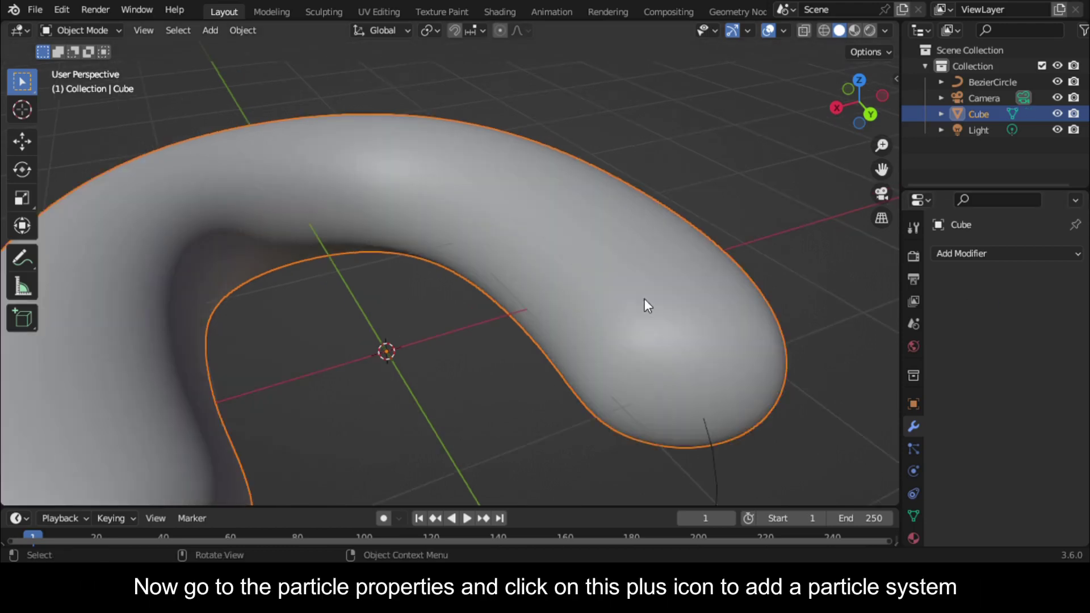
key(ctrl+s)
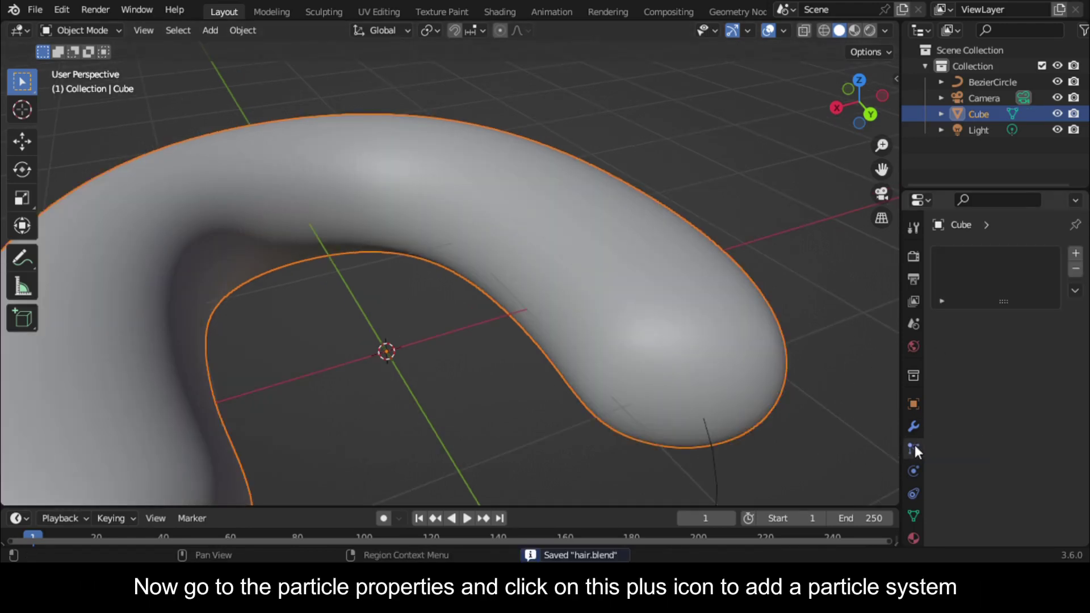
- Add a Hair particle system to the cube with Advanced enabled and a hair length of 0.78 m
click(1074, 256)
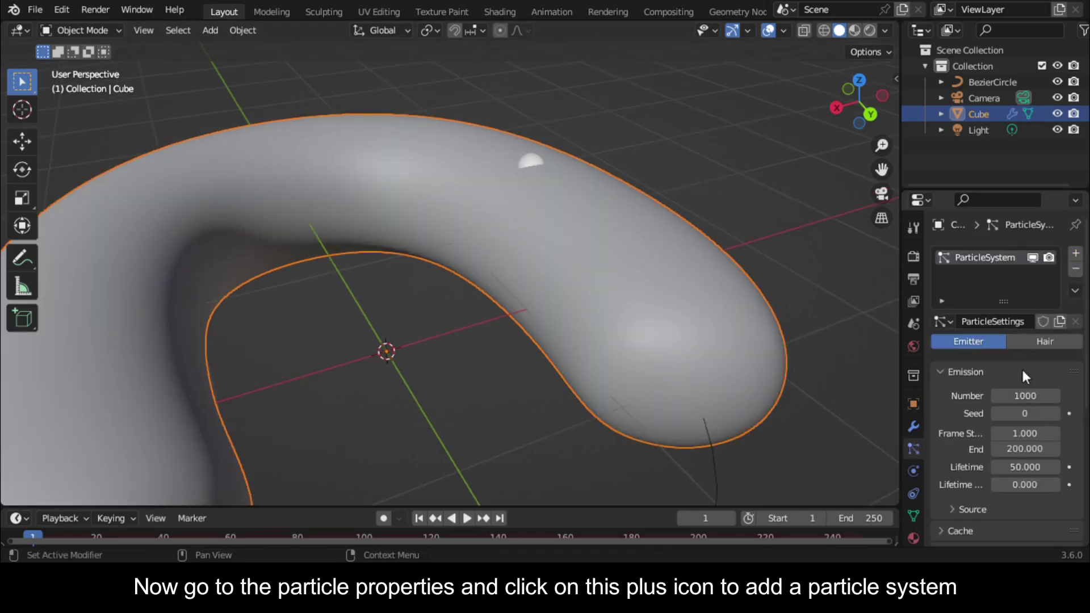
scroll(622, 243, down, 2)
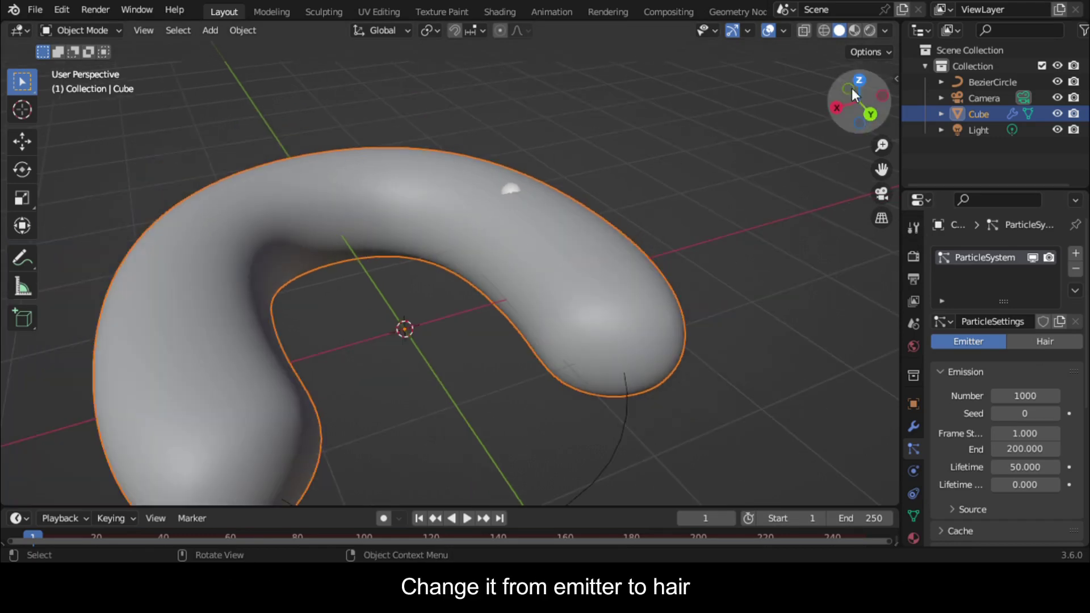
click(1030, 338)
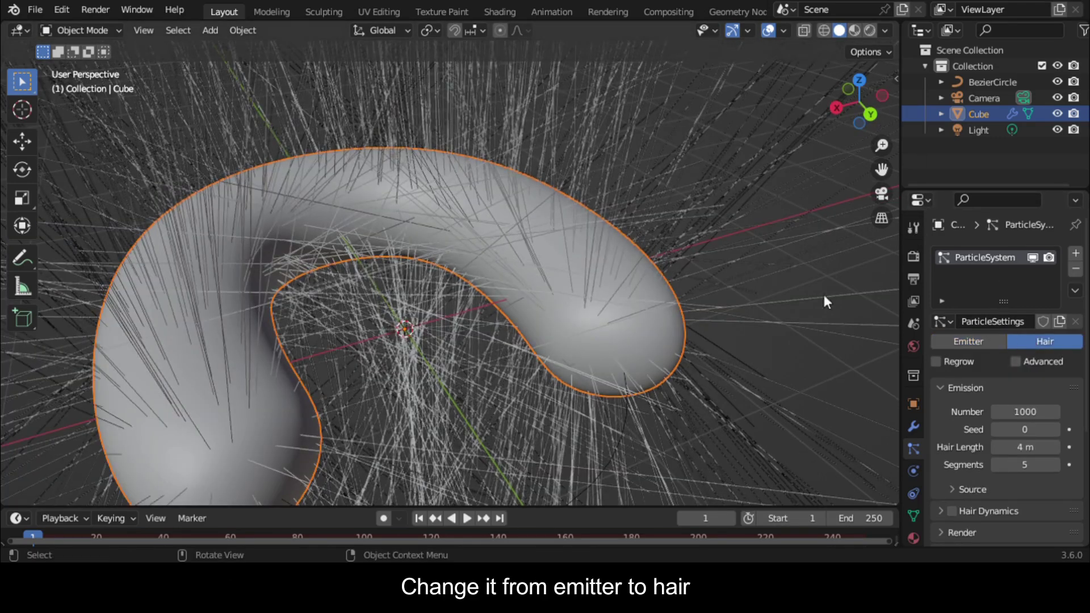
scroll(690, 241, down, 1)
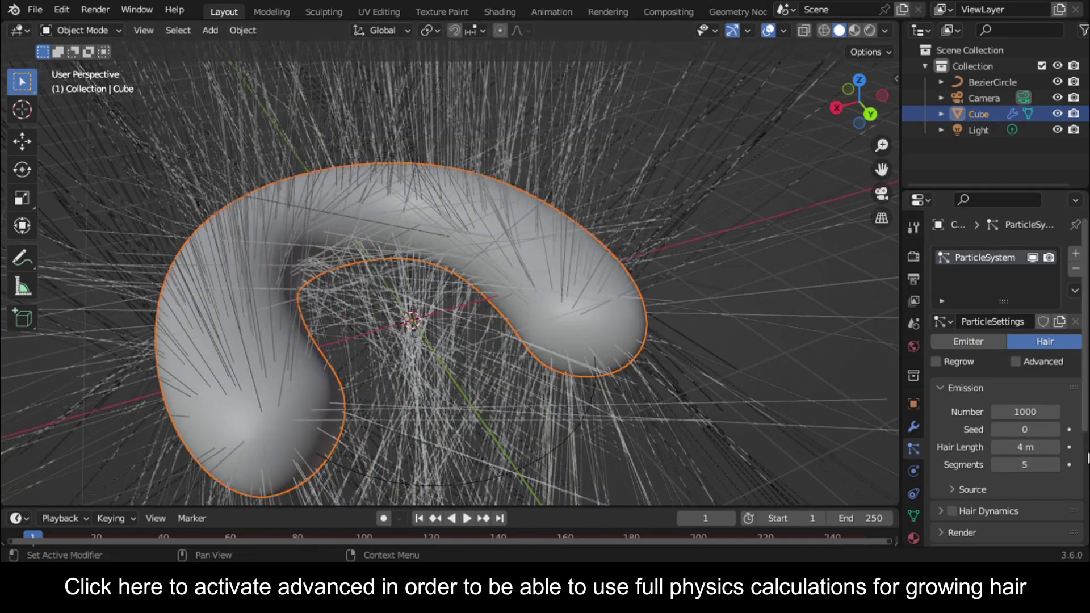
click(1013, 360)
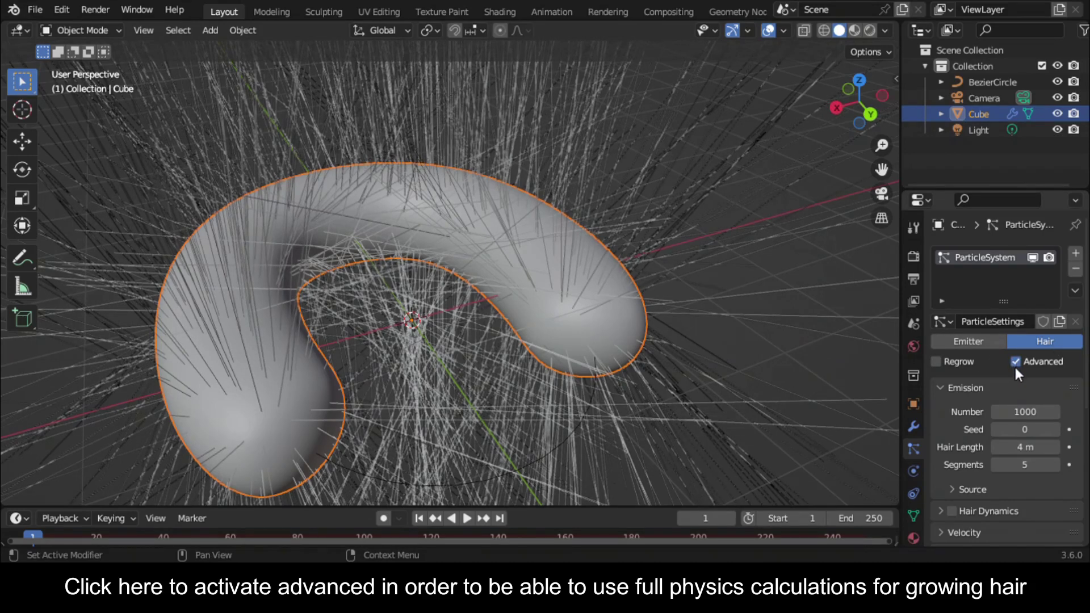
drag(1025, 447, 942, 446)
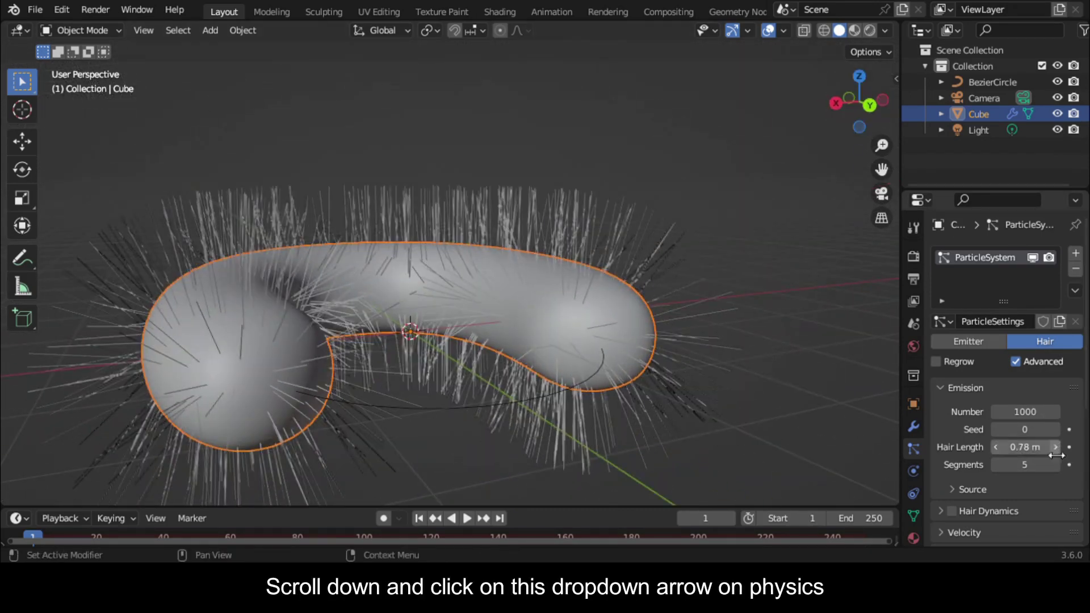
- Set the particle system's physics forces to Brownian 0.38 and Damp 0.09
scroll(990, 448, down, 6)
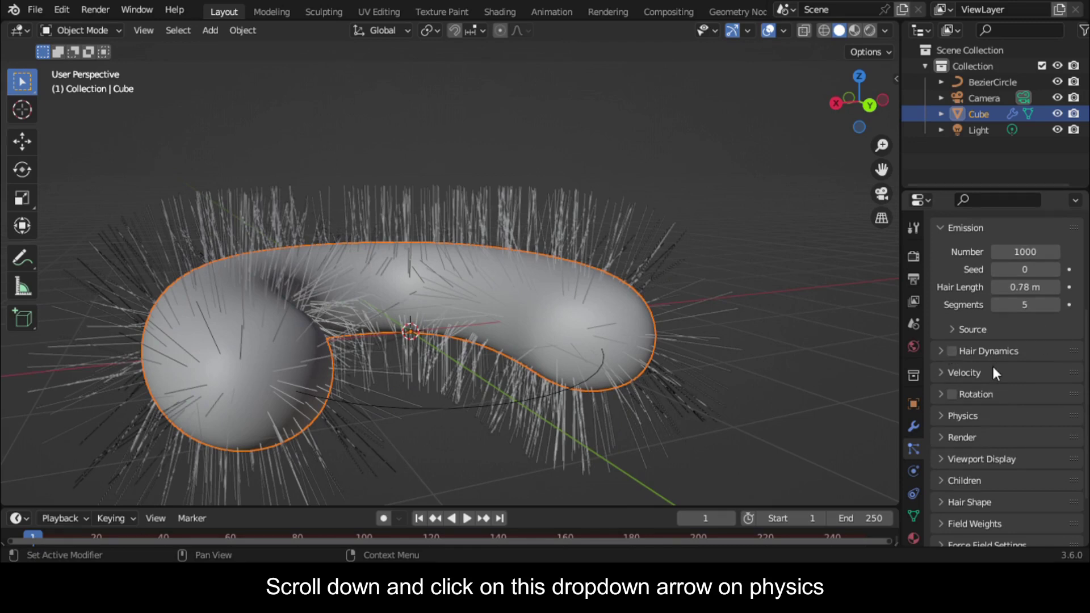
scroll(994, 373, down, 2)
click(941, 384)
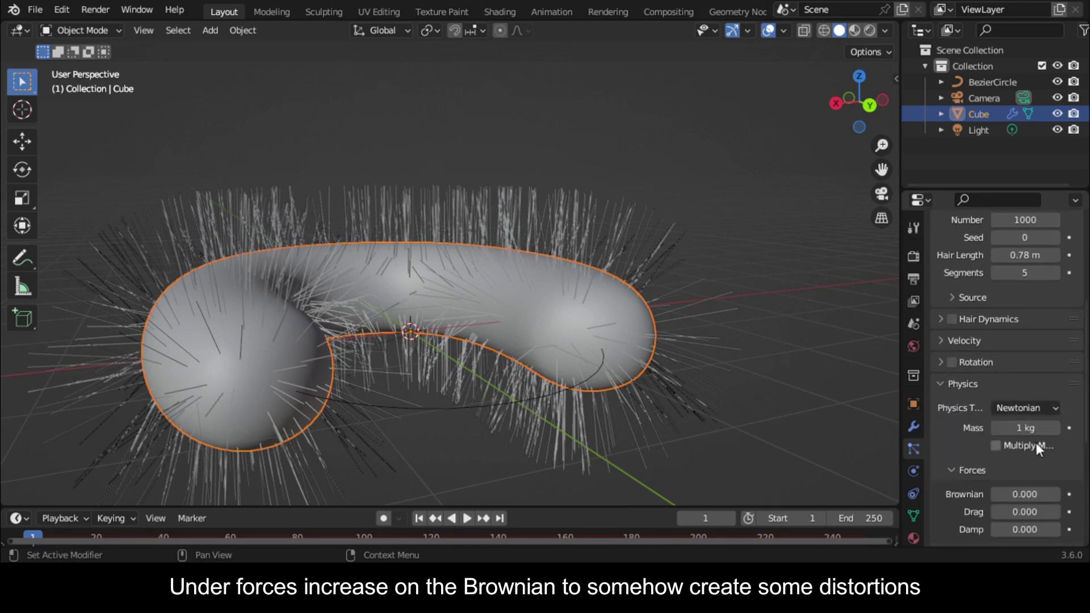
scroll(1035, 445, down, 6)
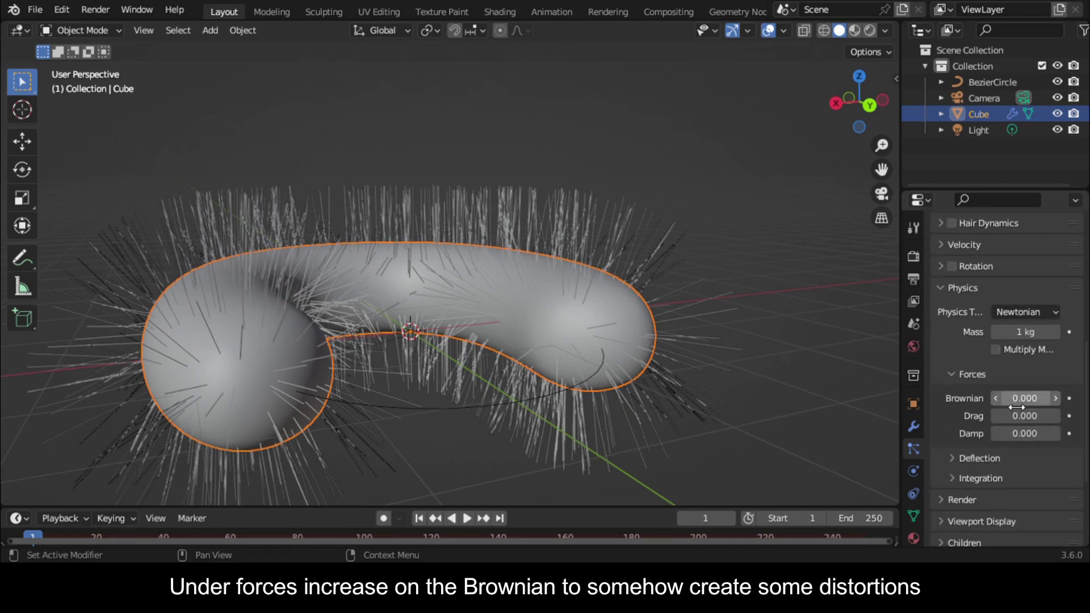
drag(1025, 398, 1070, 398)
drag(1007, 433, 1017, 434)
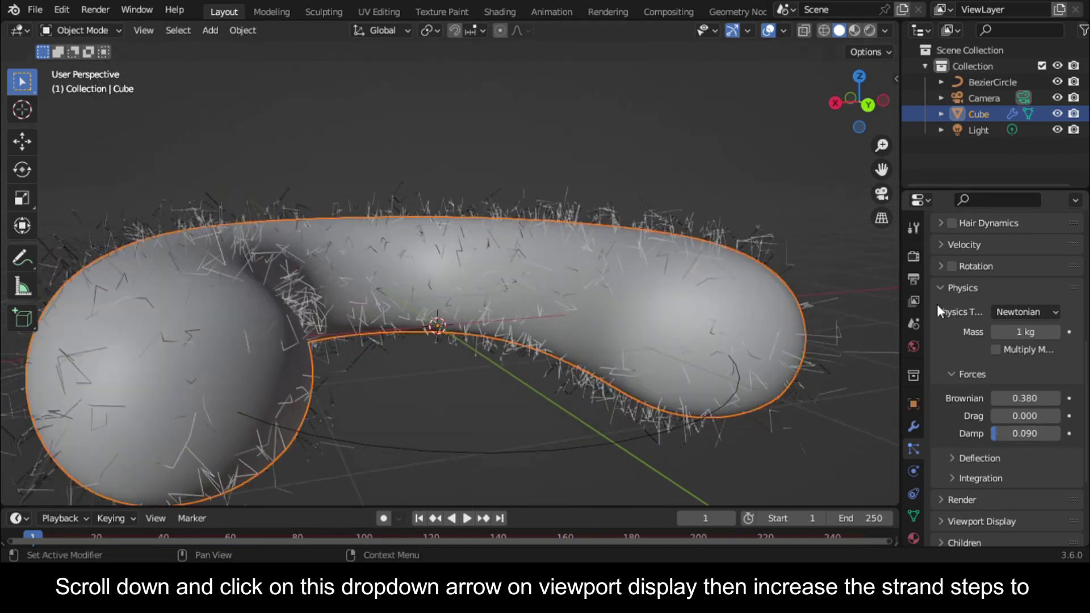
- Set the hair's viewport display Strand Steps to 5
scroll(983, 423, down, 6)
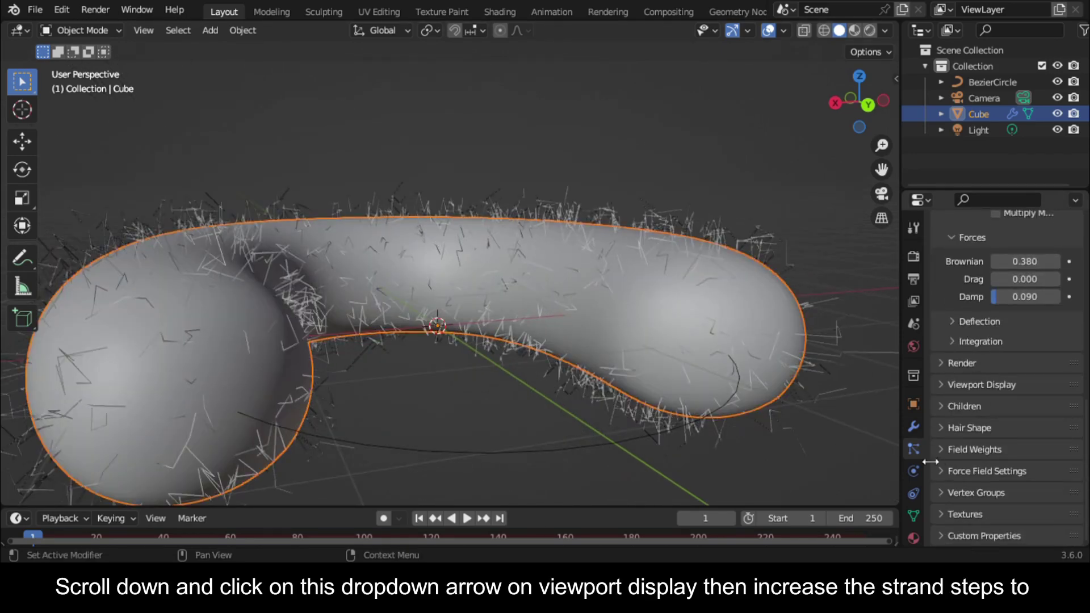
click(942, 385)
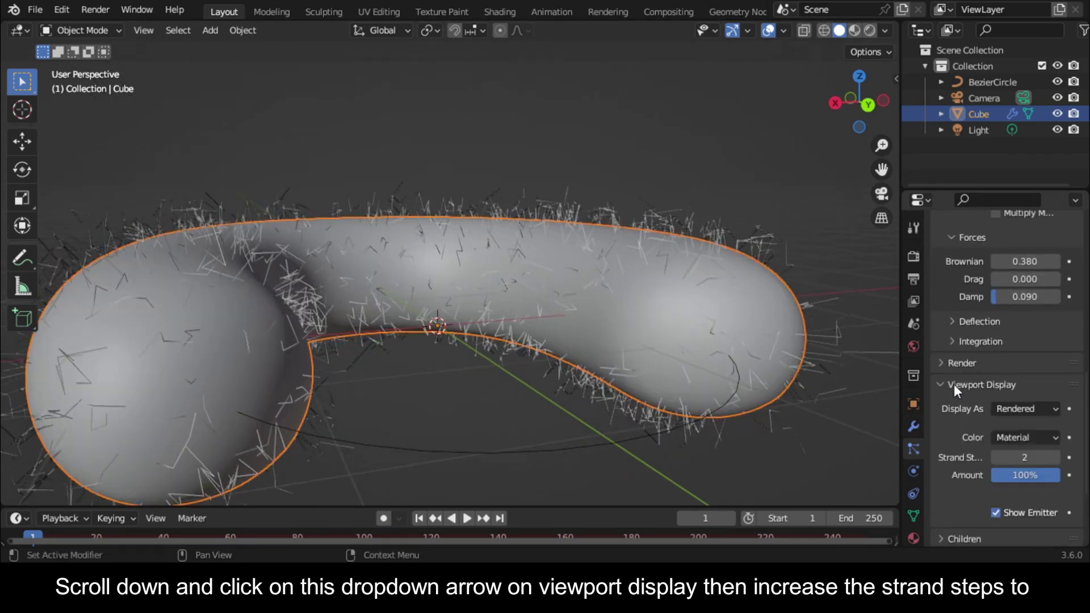
click(1056, 458)
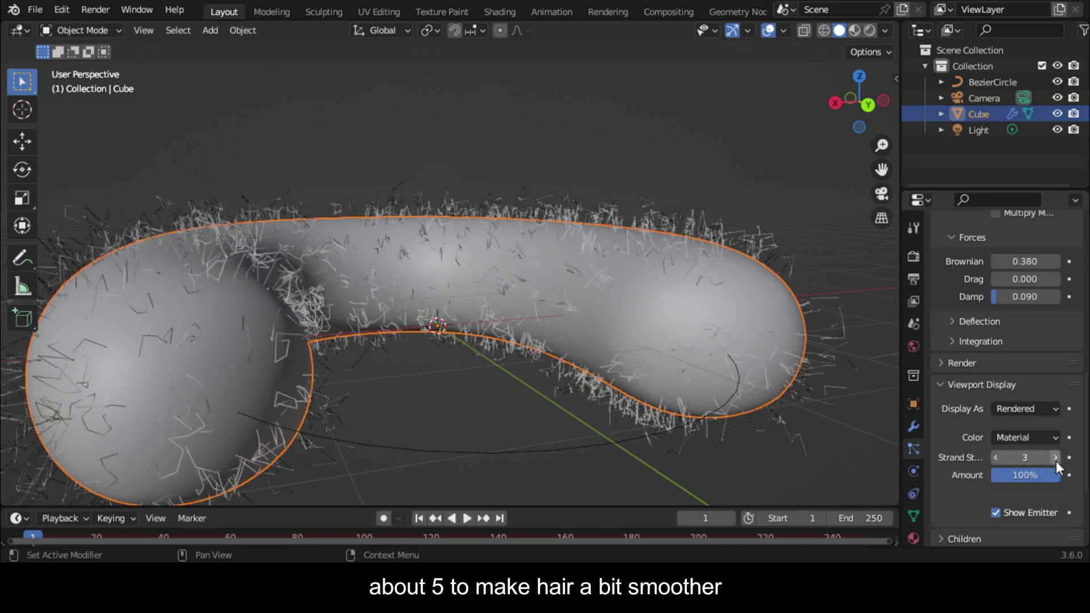
click(1054, 458)
click(1054, 457)
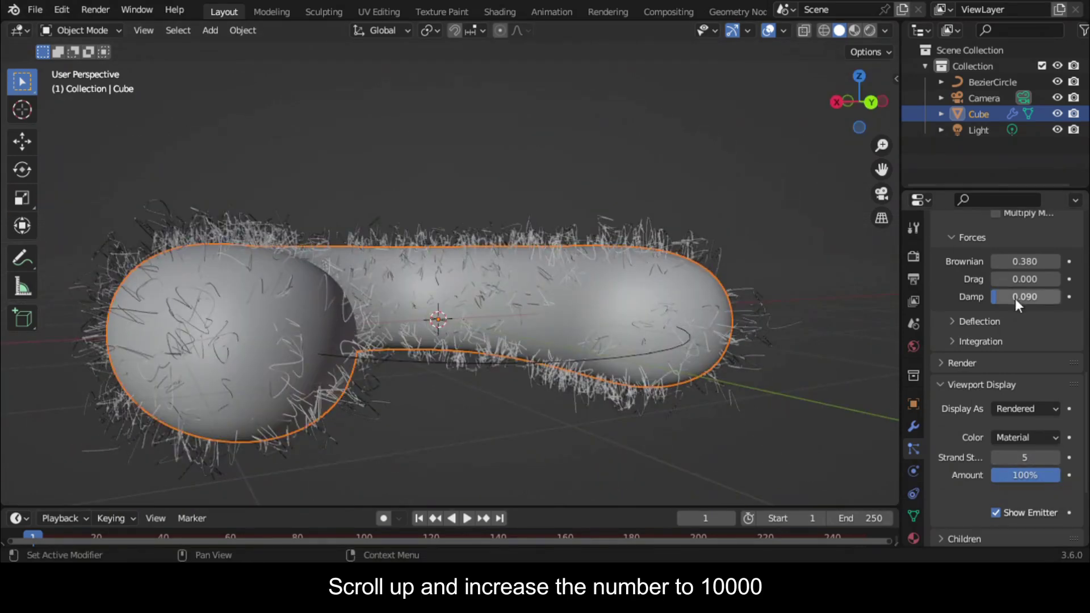
- Set the hair emission Number to 10000 and Hair Length to 0.11 m, and increase the Segments
scroll(1015, 299, up, 10)
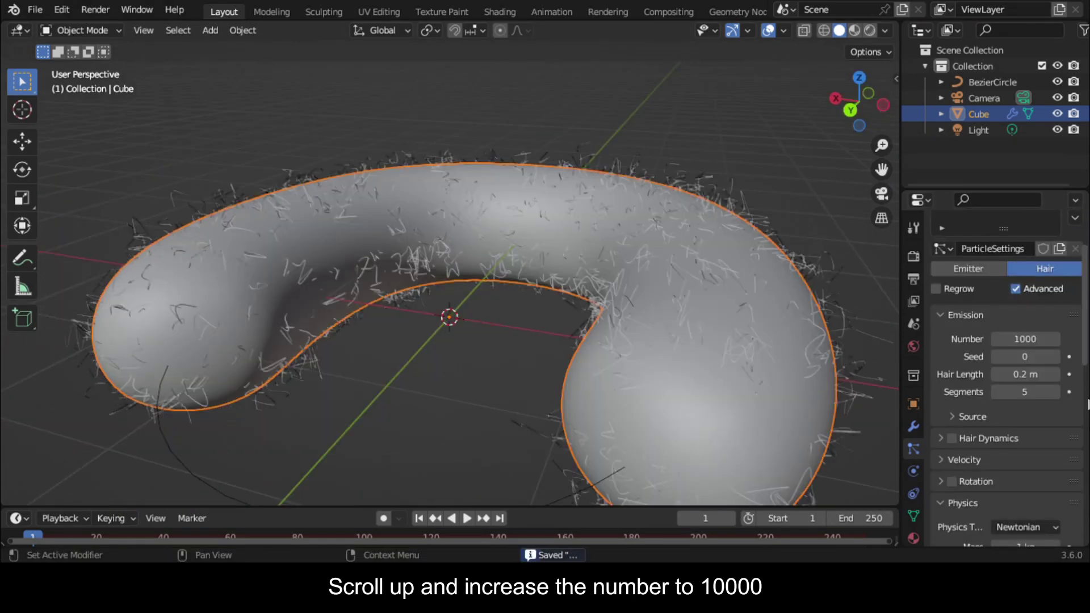
click(1028, 339)
text(10000)
key(Return)
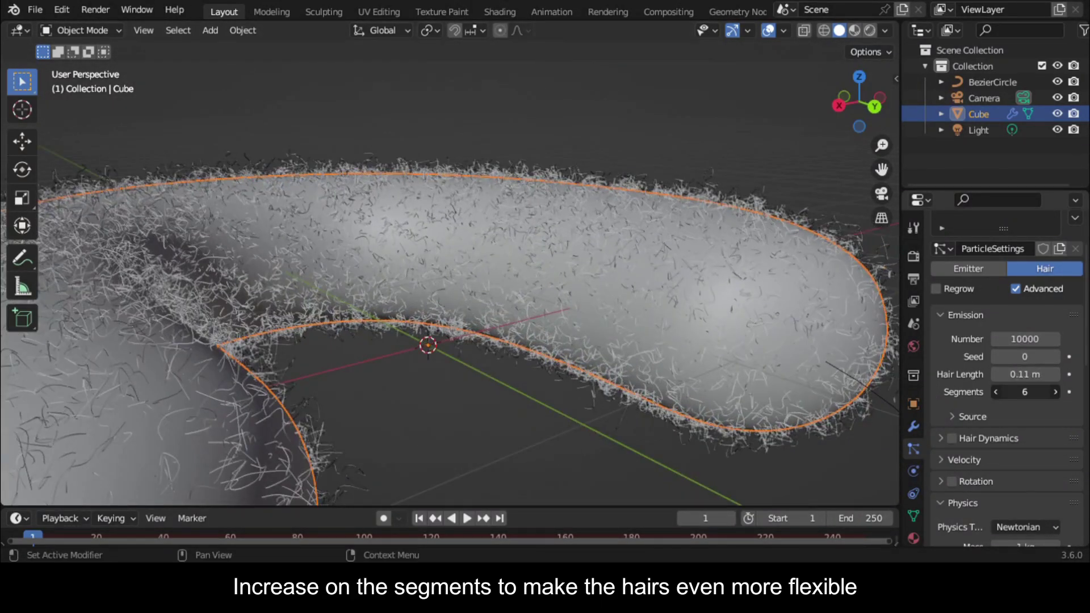
drag(1025, 392, 996, 395)
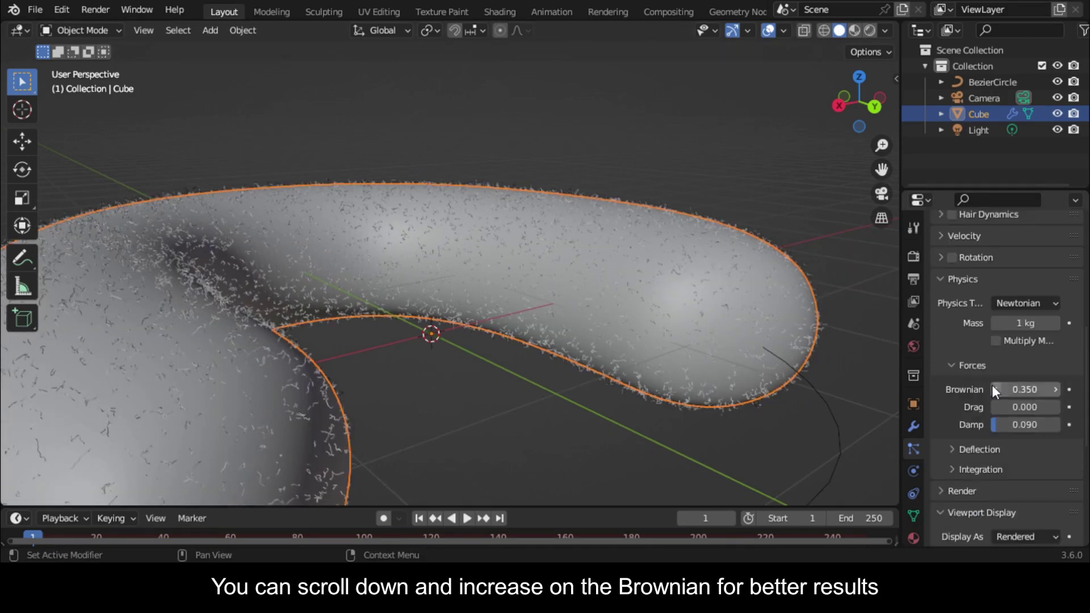
- Adjust the hair's physics forces to Brownian 1.72 and Damp 0.146
drag(999, 389, 1051, 390)
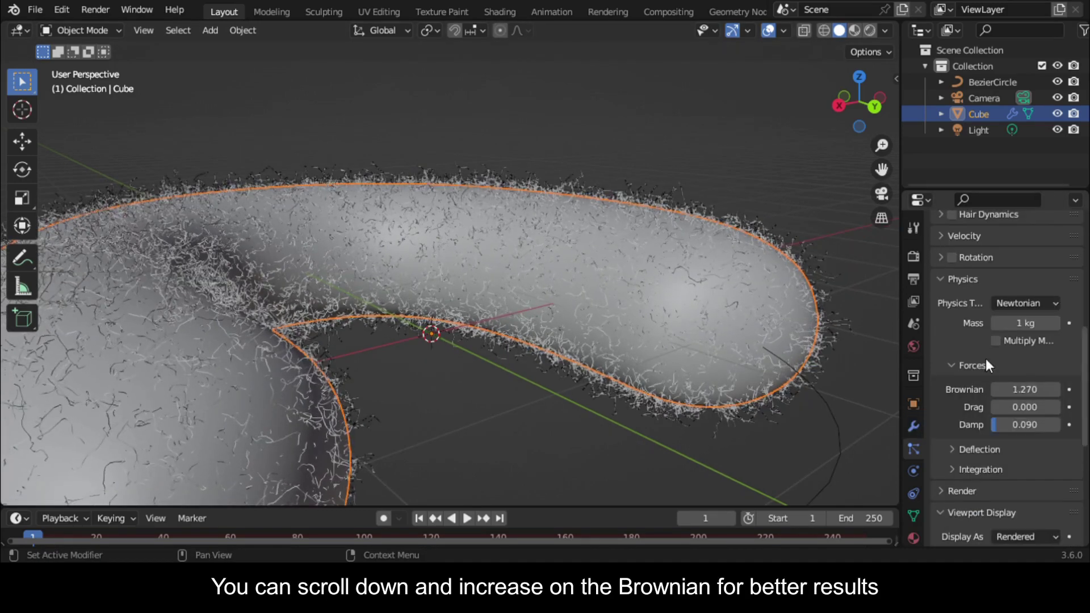
click(999, 390)
click(1000, 389)
click(999, 389)
click(999, 389)
click(999, 389)
mouse_move(1025, 425)
mouse_down()
mouse_move(1039, 424)
mouse_move(1026, 425)
mouse_up()
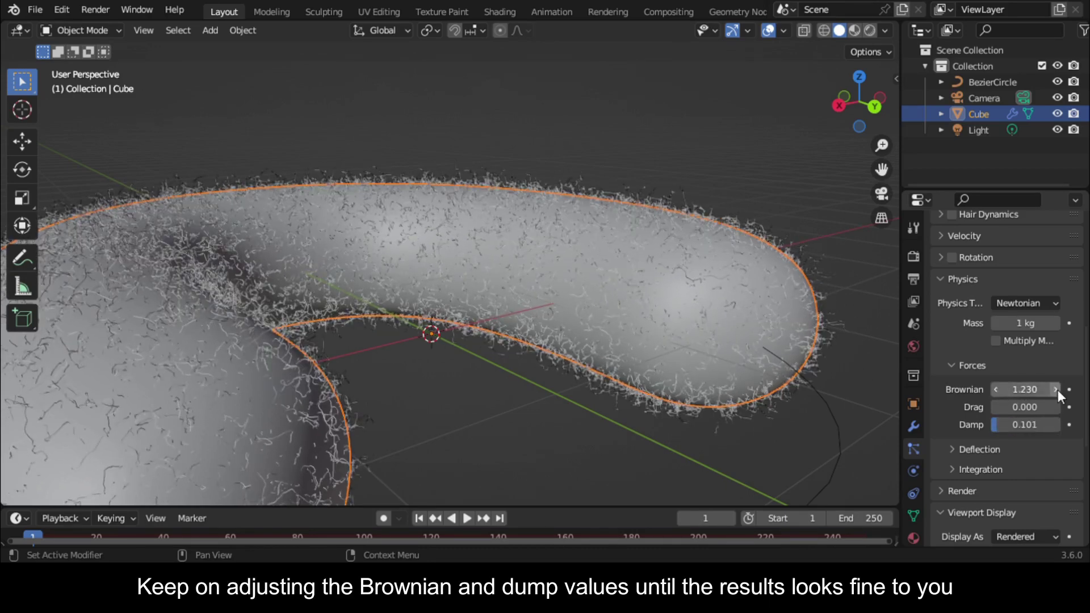
drag(1057, 389, 1079, 390)
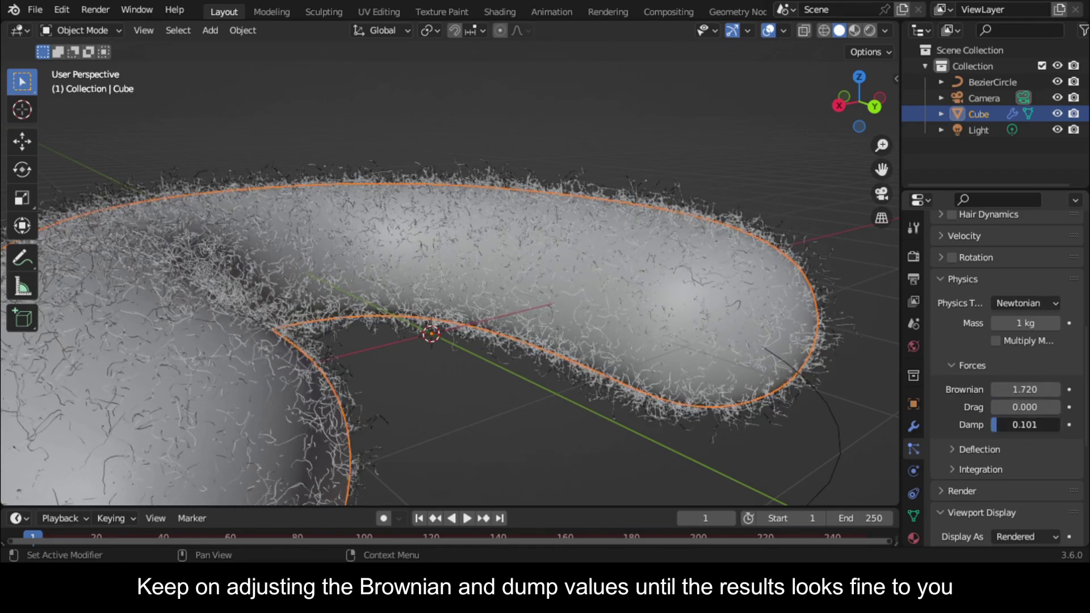
drag(998, 424, 1003, 424)
drag(1002, 424, 1001, 425)
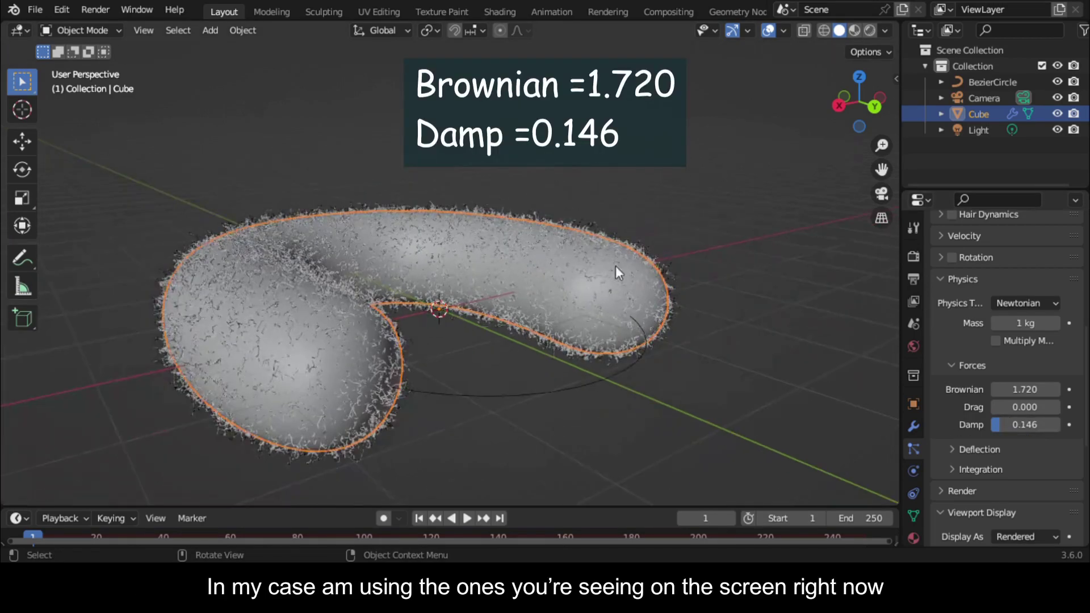
- Apply Shade Auto Smooth to the hair-covered capsule
drag(860, 104, 812, 105)
scroll(809, 224, up, 4)
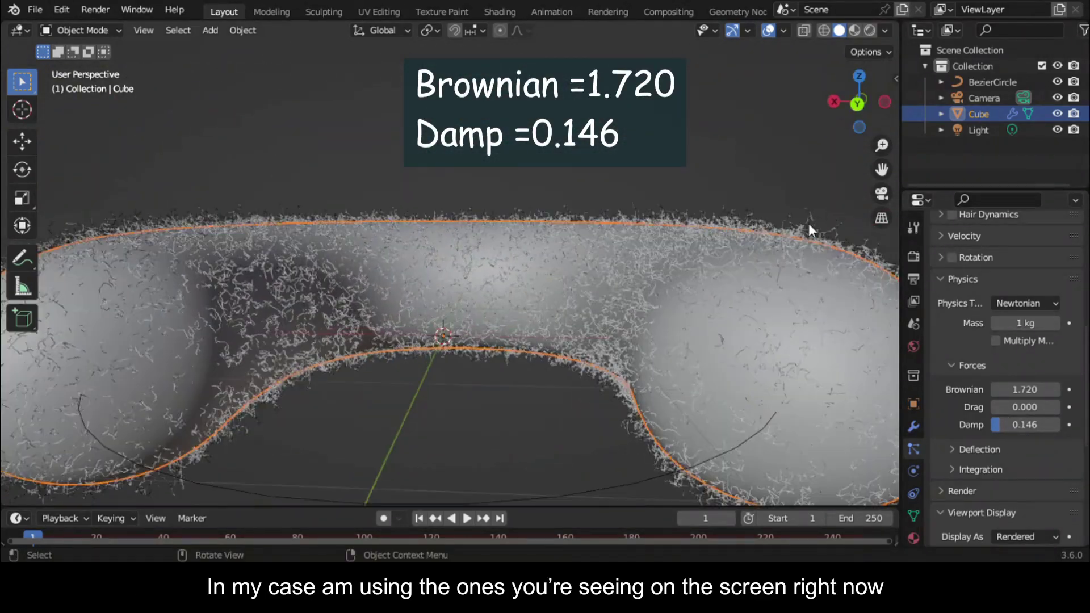
scroll(809, 225, down, 6)
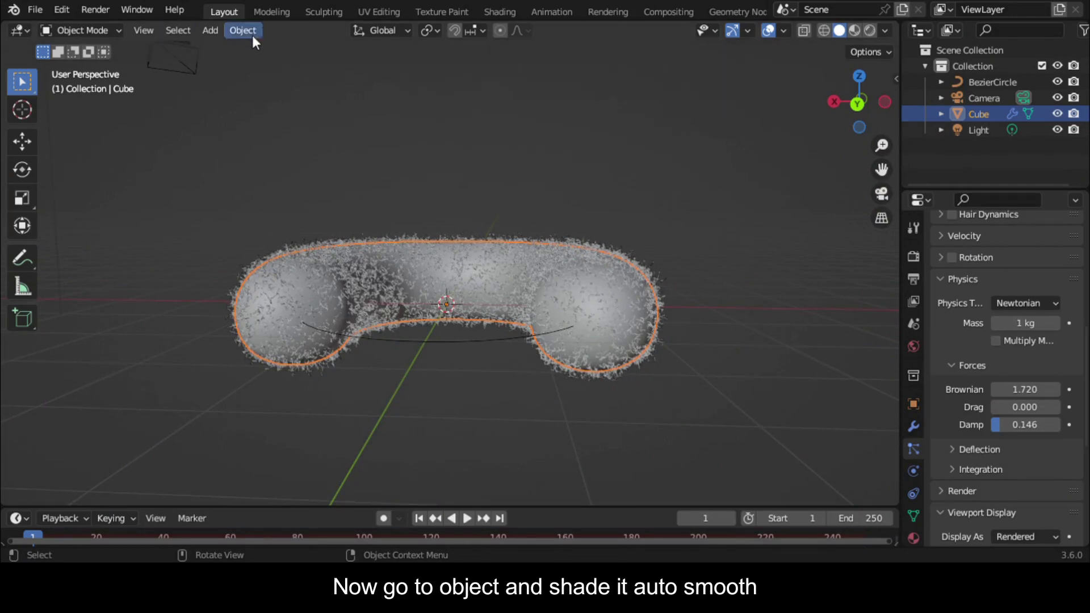
click(244, 30)
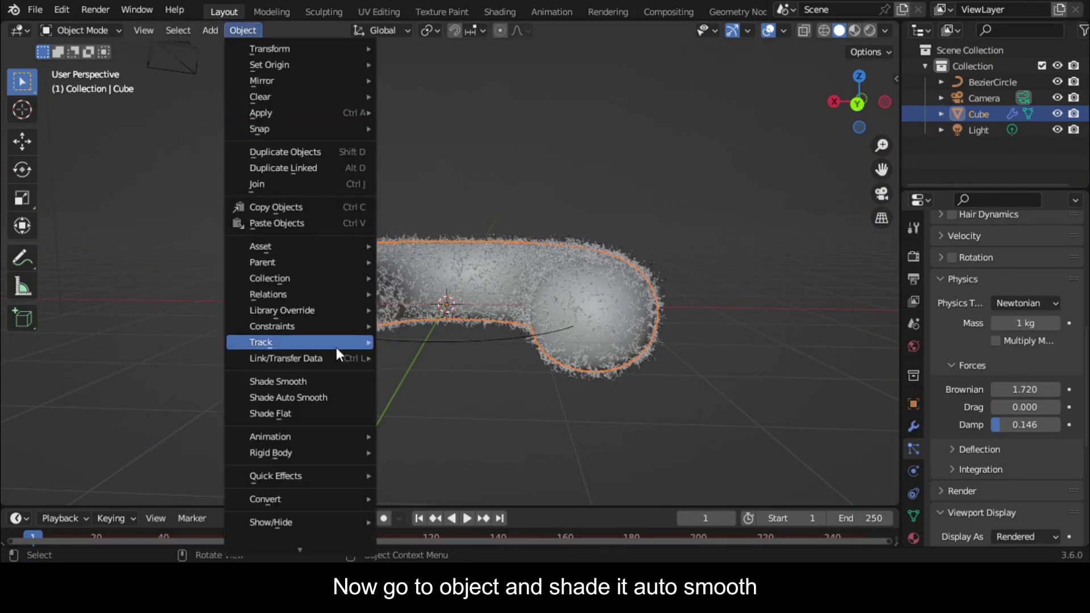
click(289, 398)
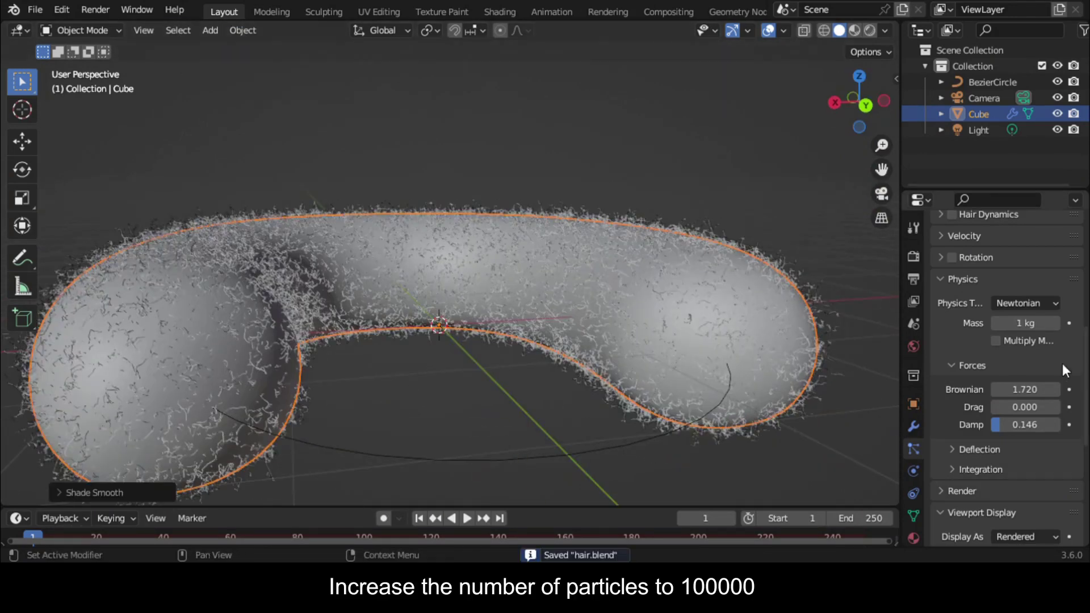
- Set the hair particle system's emission Number to 100000
scroll(1061, 364, up, 10)
double_click(1022, 411)
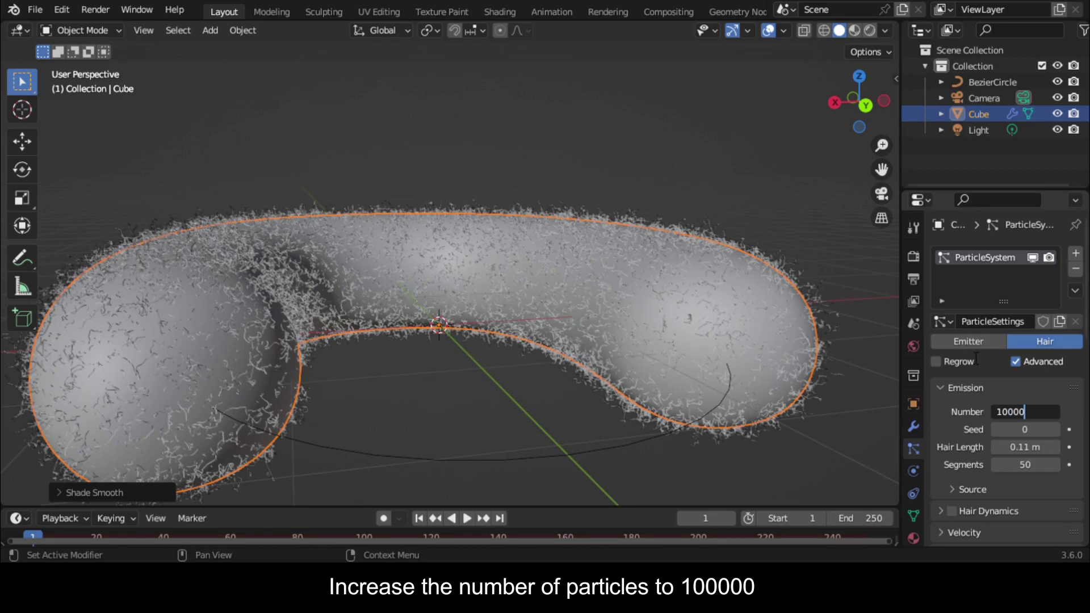
text(100000)
key(Return)
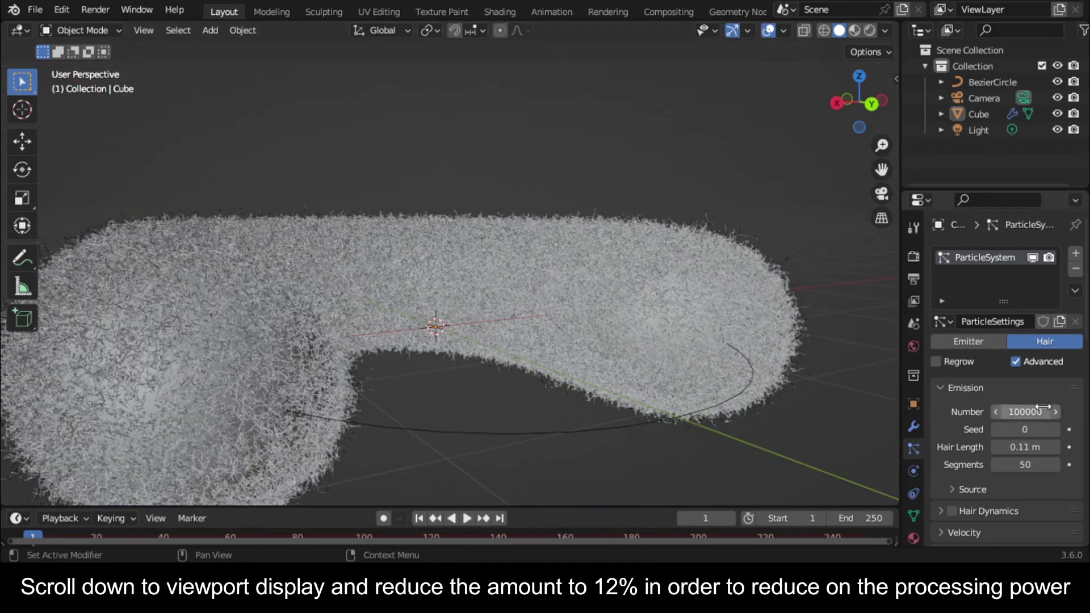
- Reduce the hair's viewport display Amount to 12%
scroll(1085, 385, down, 5)
scroll(1085, 385, down, 12)
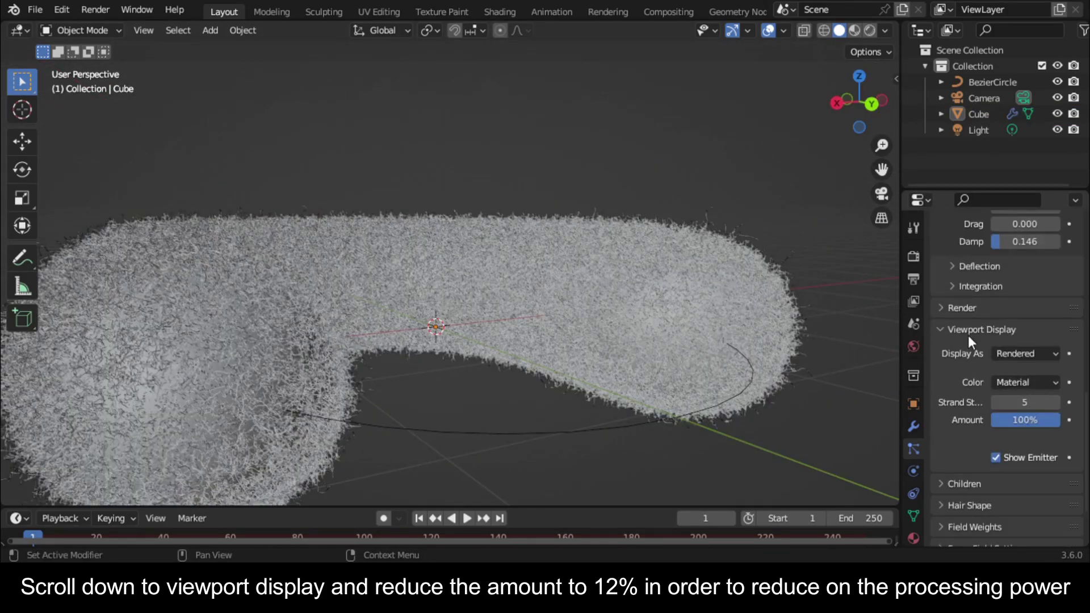
drag(1036, 418, 1031, 418)
double_click(1041, 425)
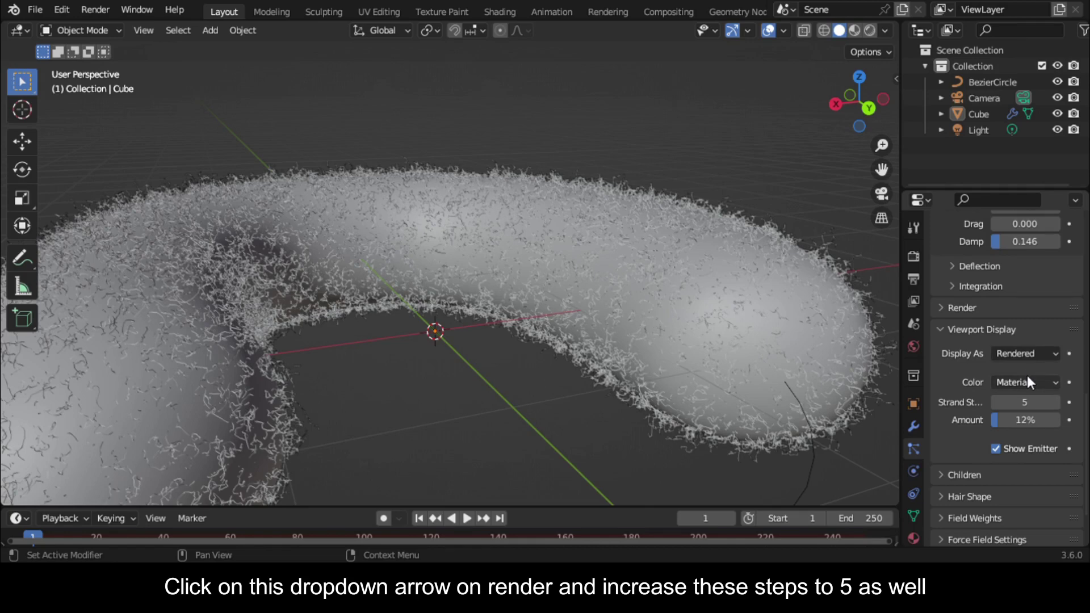
- Set the particle system's render path Steps to 5
scroll(1028, 376, up, 2)
click(960, 363)
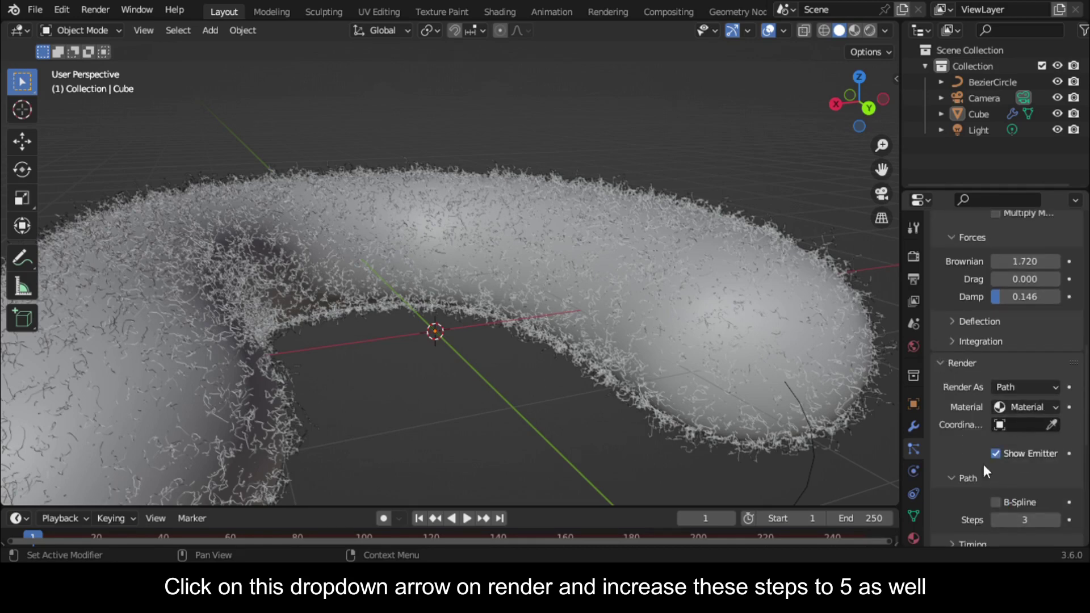
scroll(984, 465, down, 1)
click(1055, 488)
scroll(1050, 397, down, 4)
click(1056, 363)
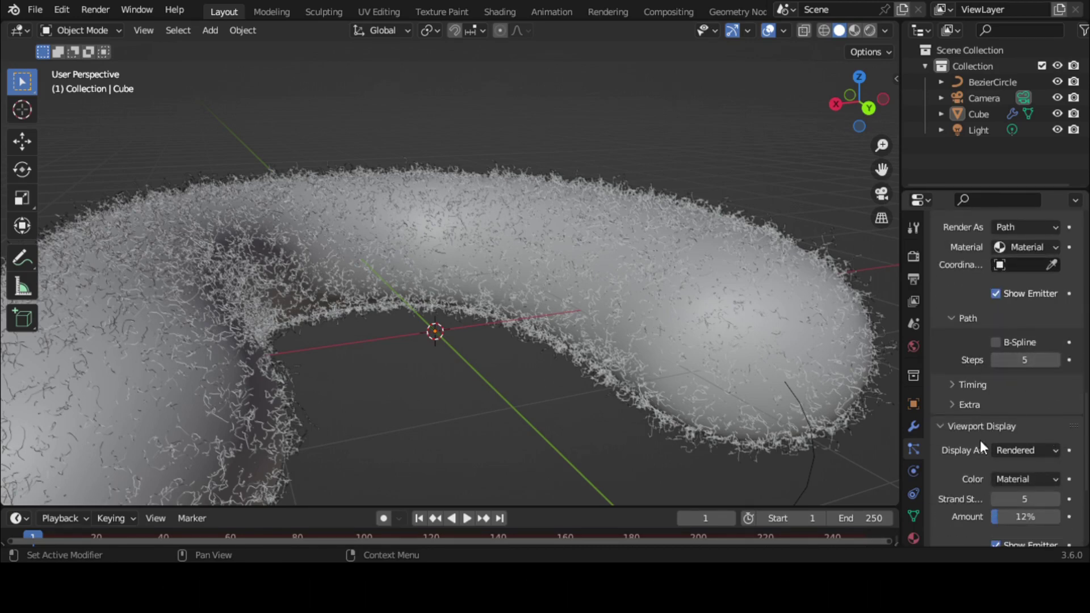
- Select the hairy capsule and switch the viewport to rendered shading
scroll(974, 423, up, 3)
click(716, 241)
scroll(681, 170, down, 1)
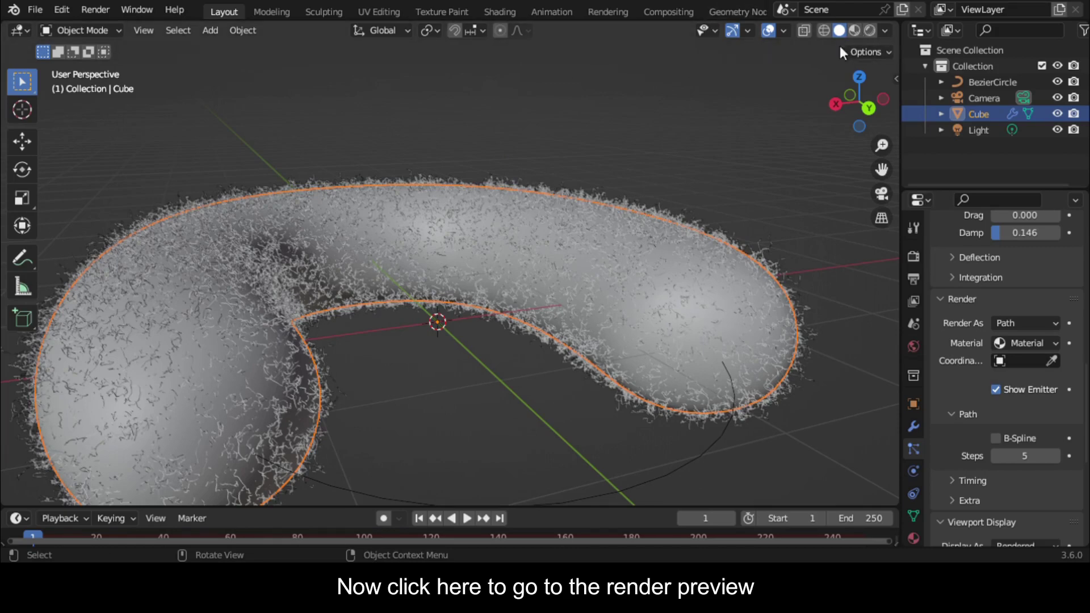
click(870, 30)
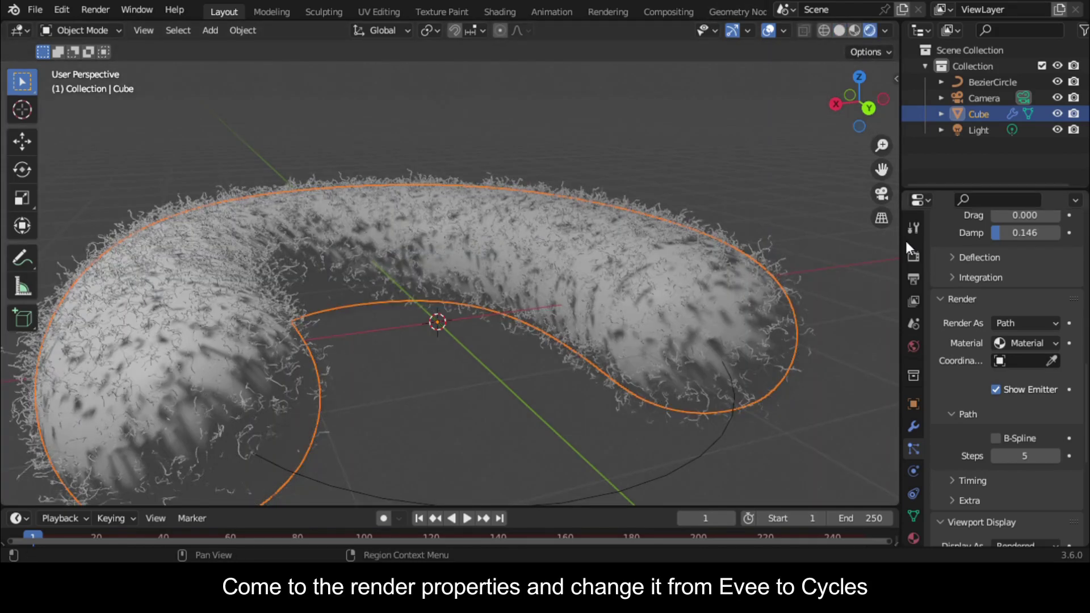
- Change the render engine to Cycles and set the render Max Samples to 100
click(914, 256)
click(1027, 253)
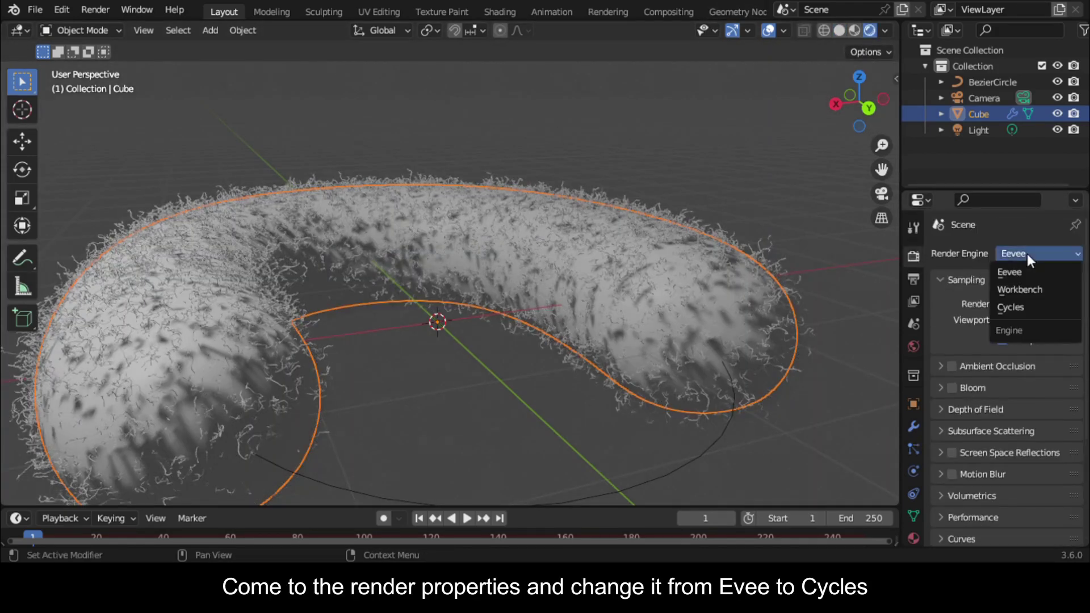
click(1025, 309)
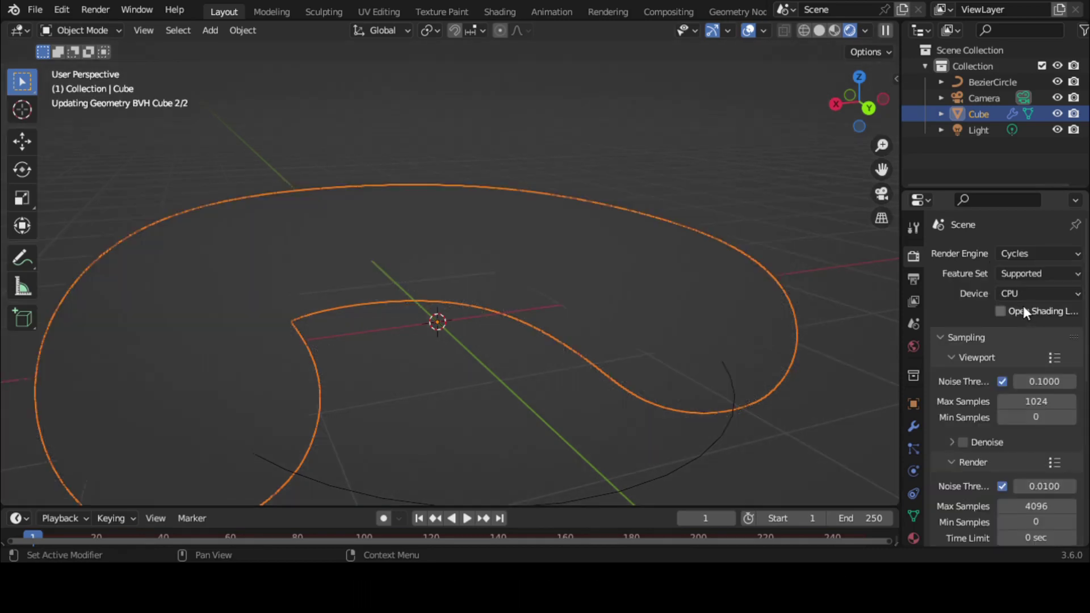
scroll(1044, 442, down, 4)
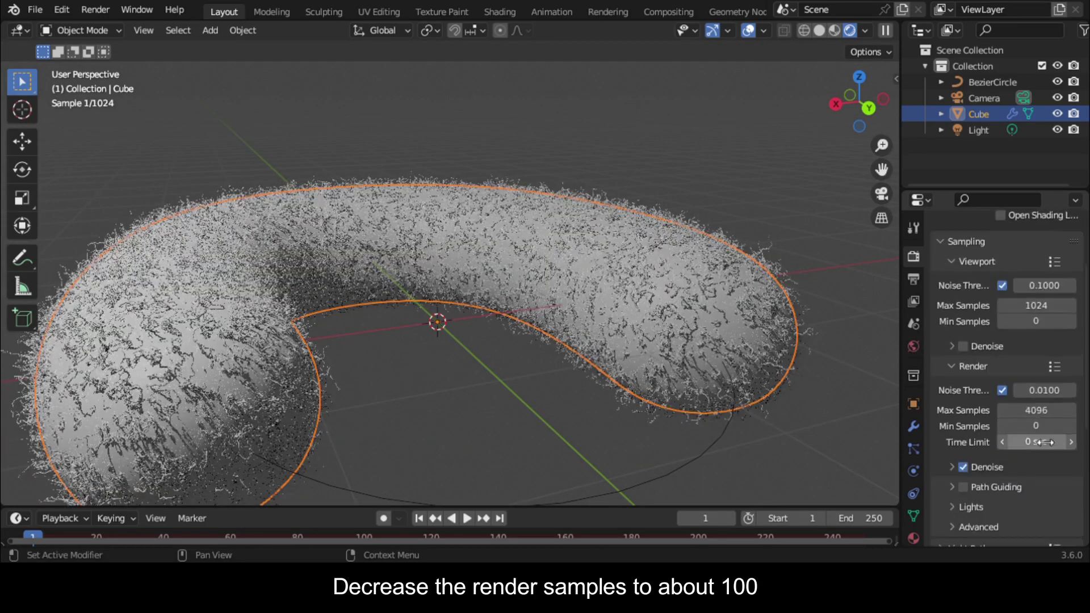
click(1031, 412)
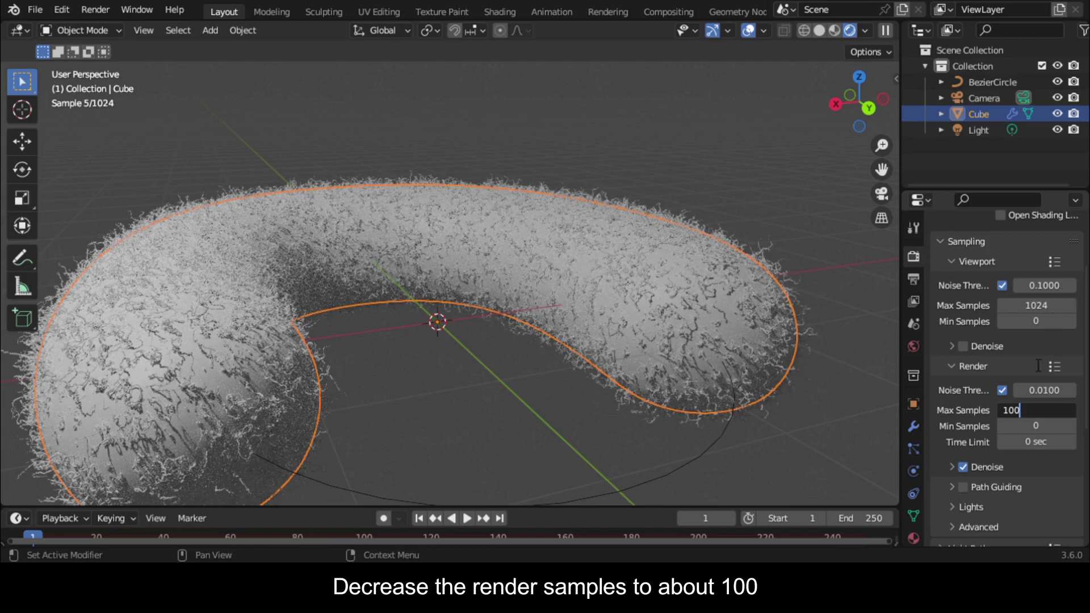
key(Return)
- Enlarge the timeline area and change it to a Shader Editor showing the capsule's material nodes
drag(530, 516, 531, 368)
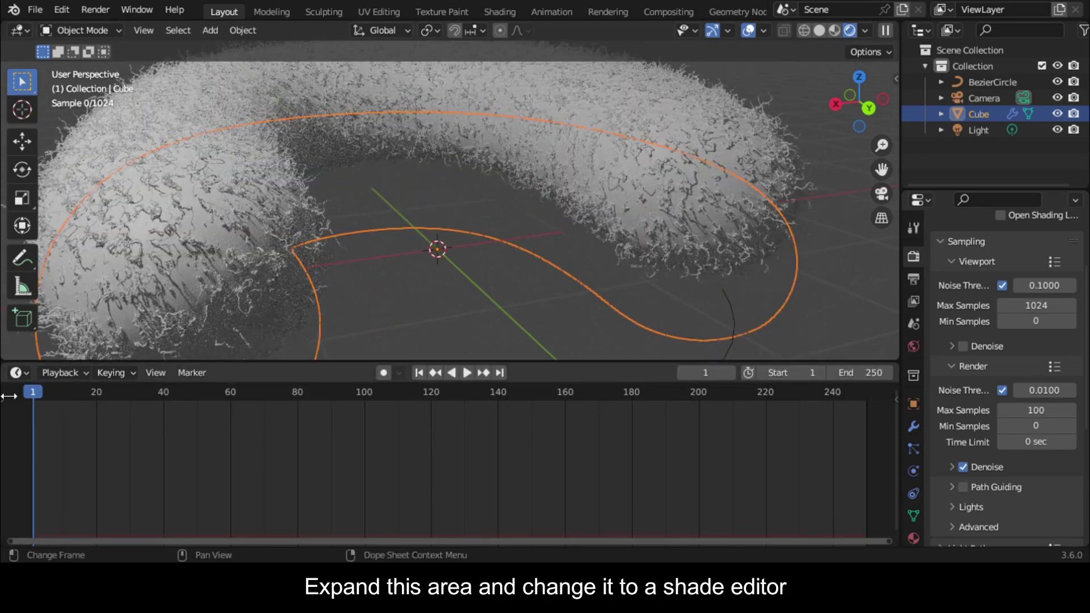
click(19, 373)
click(60, 319)
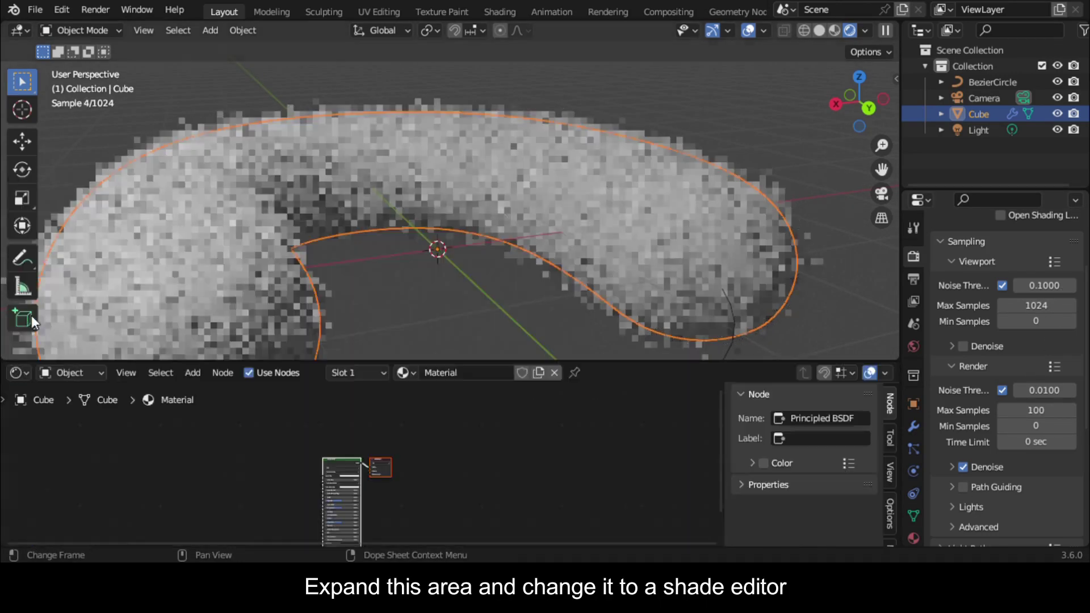
scroll(710, 409, up, 4)
- Turn off Scene World in the viewport shading and set the capsule material's Base Color to a very dark brown
click(863, 31)
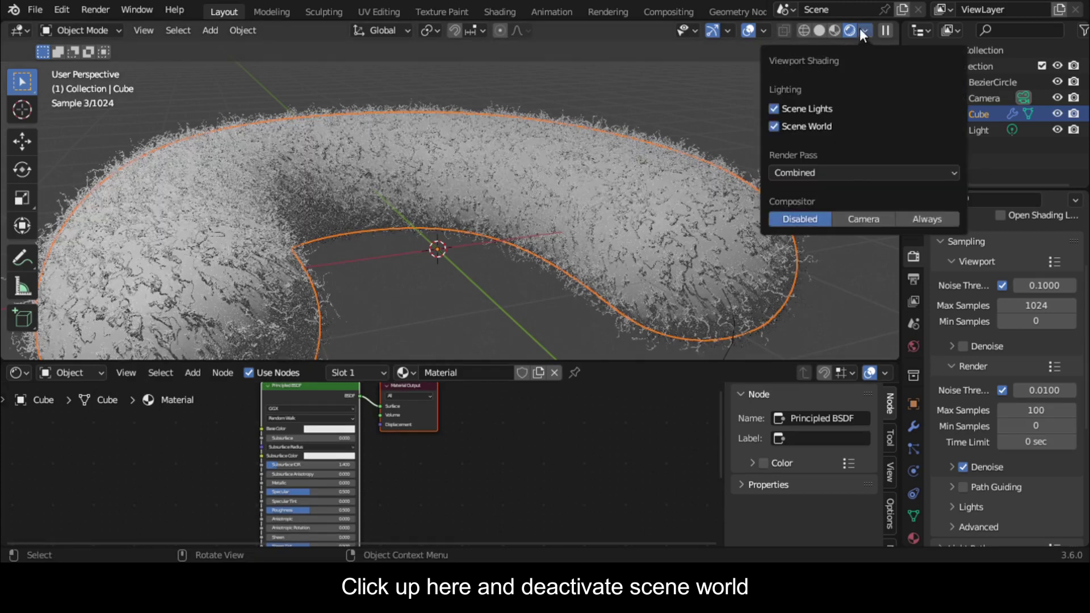
click(775, 125)
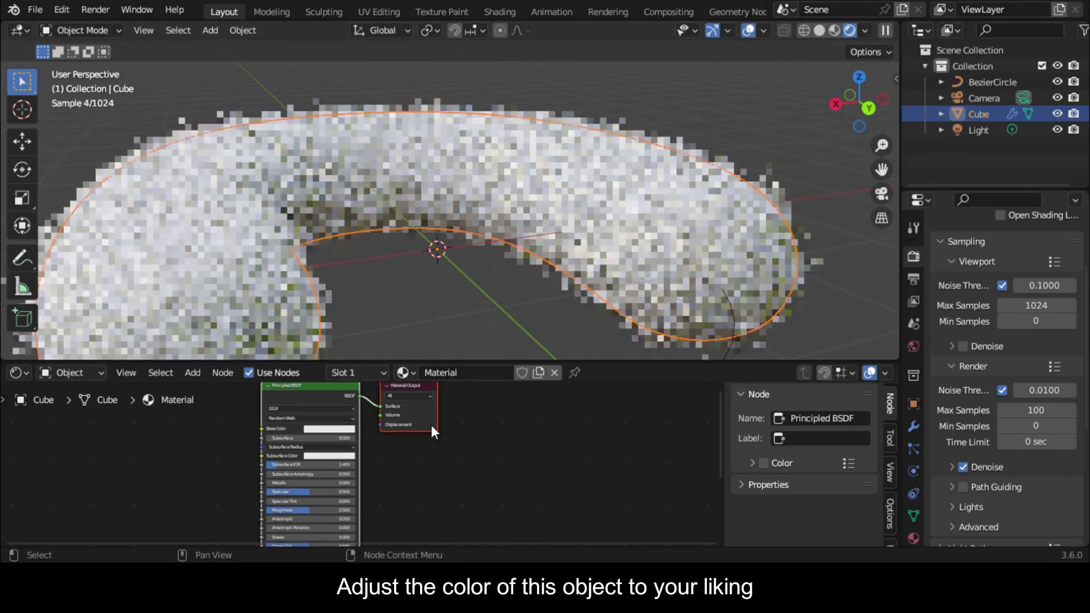
click(329, 428)
click(375, 368)
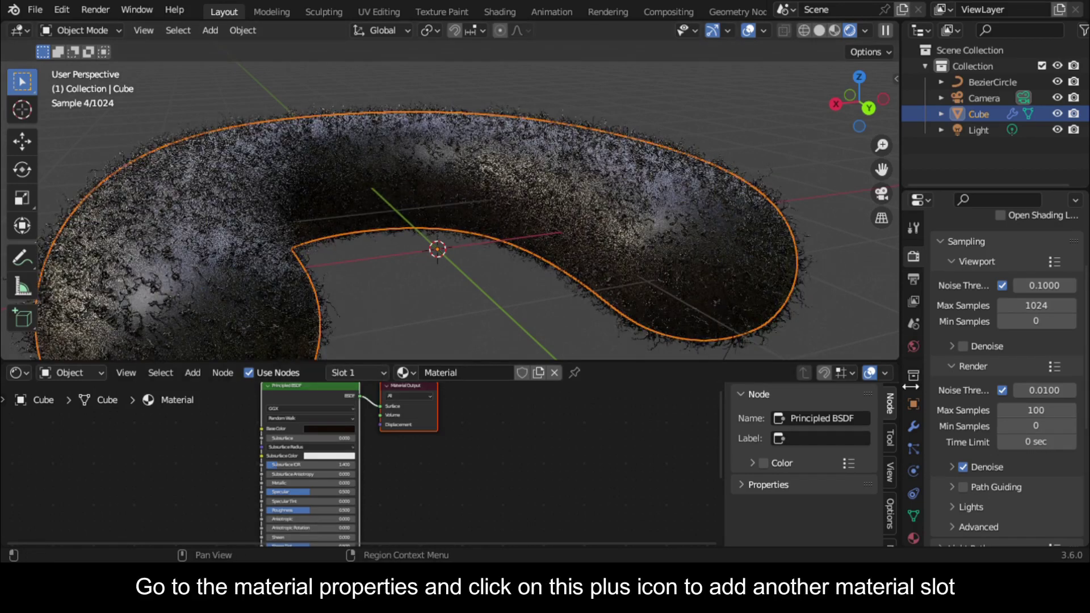
- Add a second material slot to the capsule with a new material named "hair material"
click(913, 427)
click(913, 538)
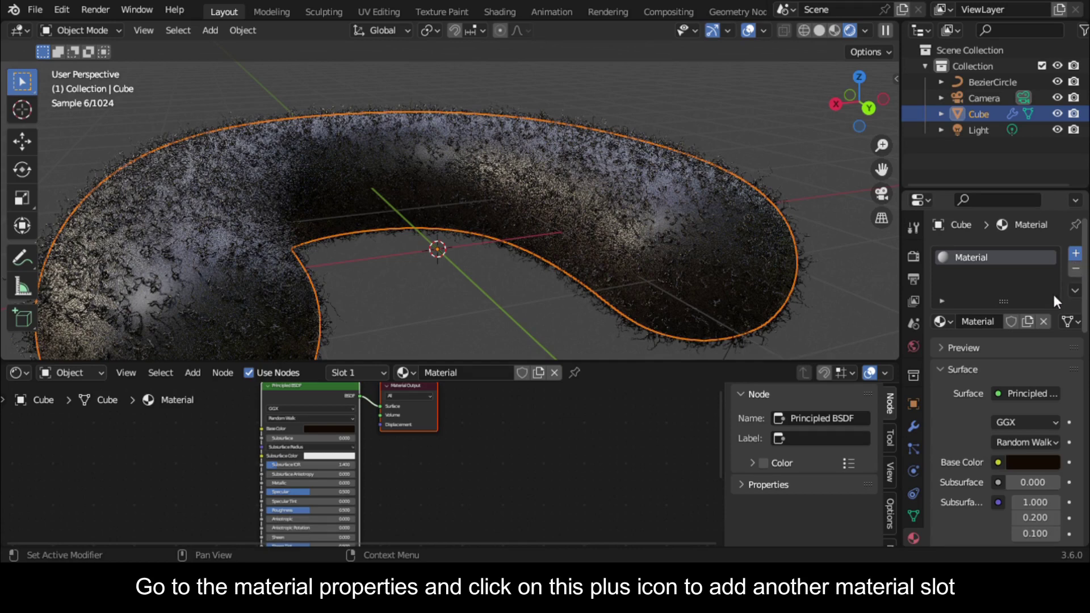
click(1075, 254)
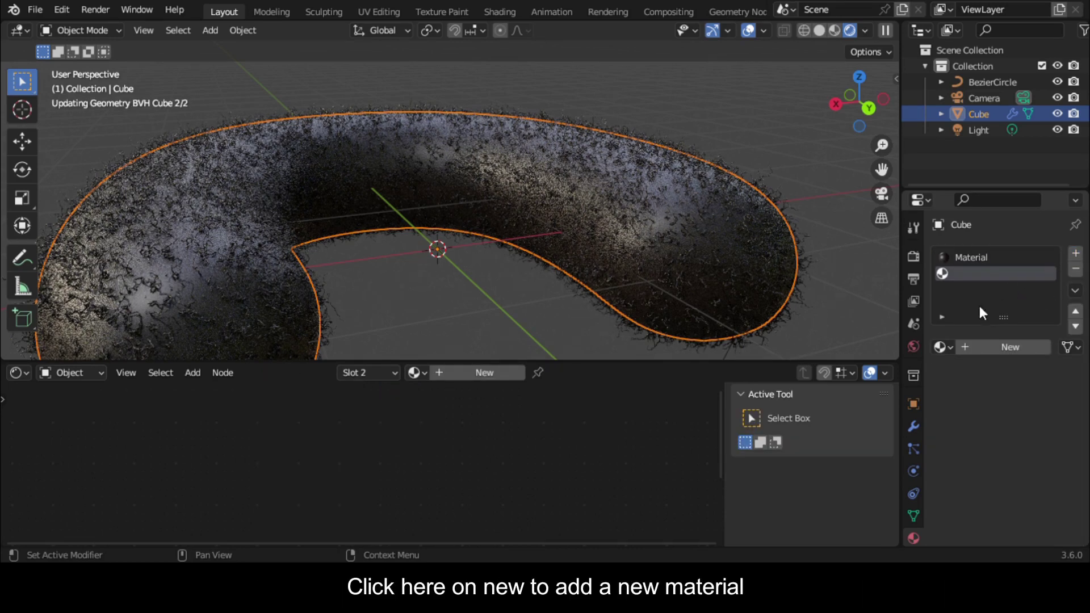
click(448, 374)
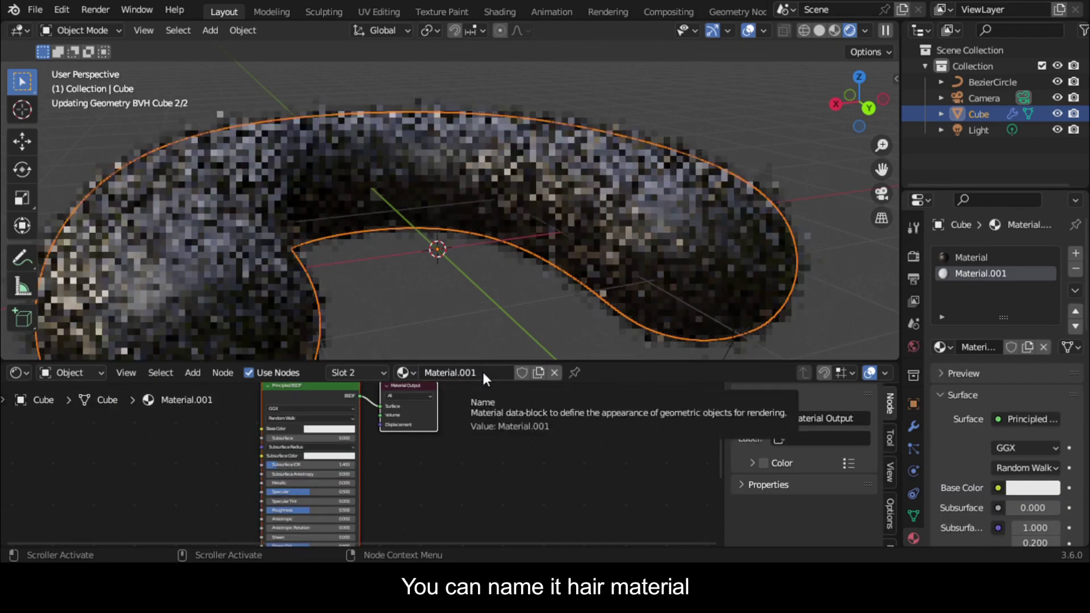
click(454, 373)
text(hair mater)
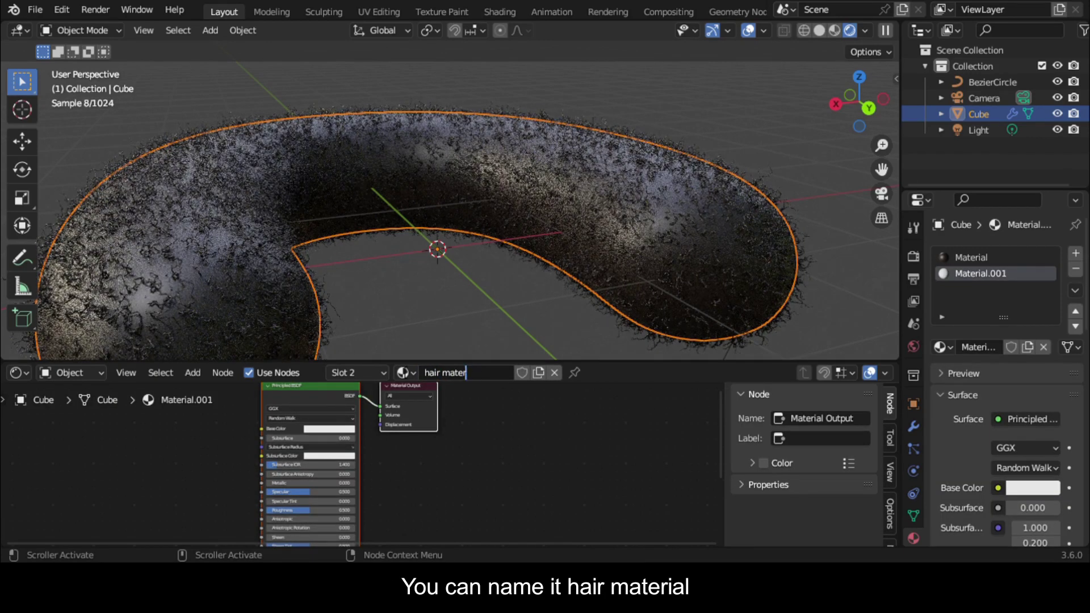
text(eial)
key(Return)
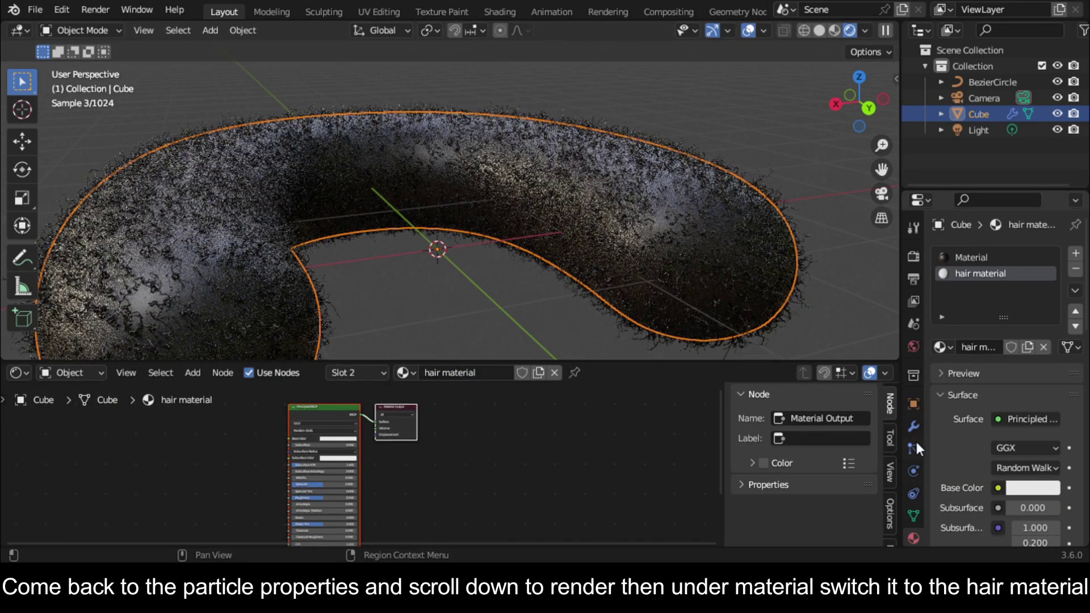
- Assign "hair material" as the render material of the hair particle system
click(913, 448)
scroll(1027, 448, down, 15)
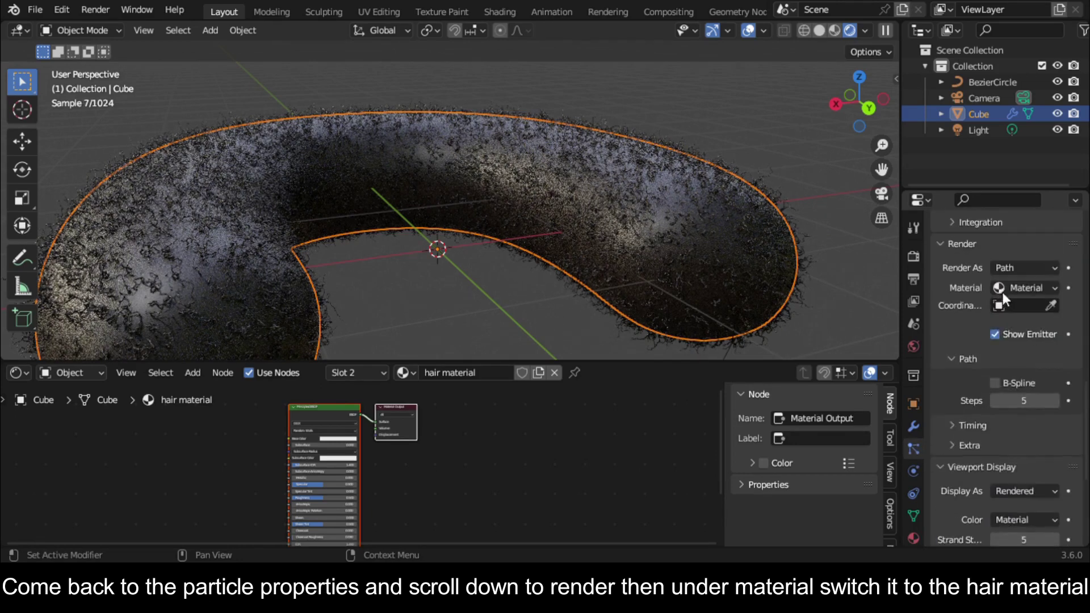
click(1029, 287)
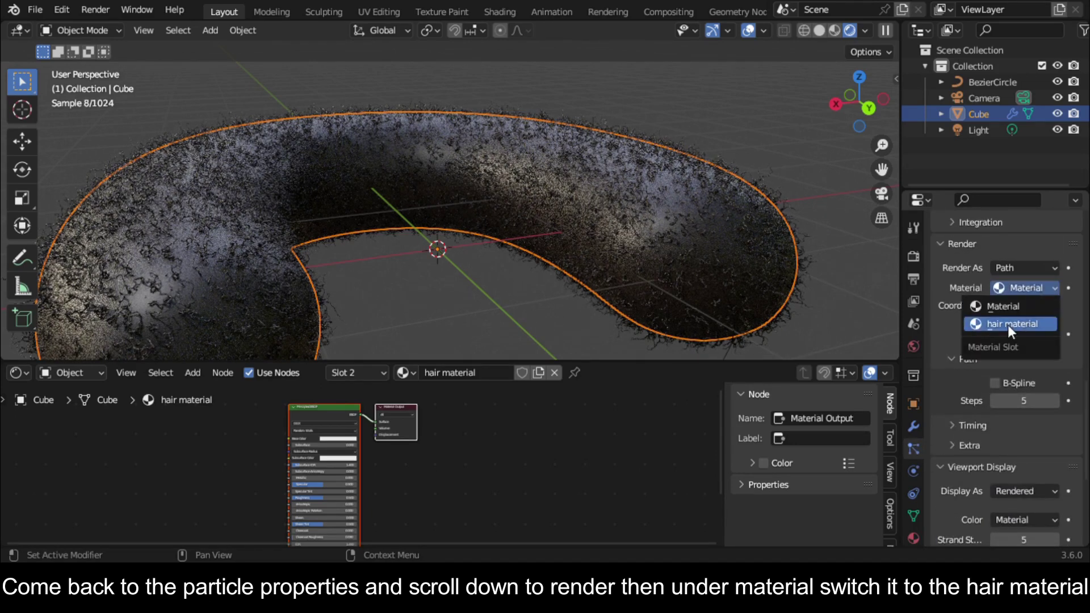
click(1005, 324)
scroll(1005, 326, down, 2)
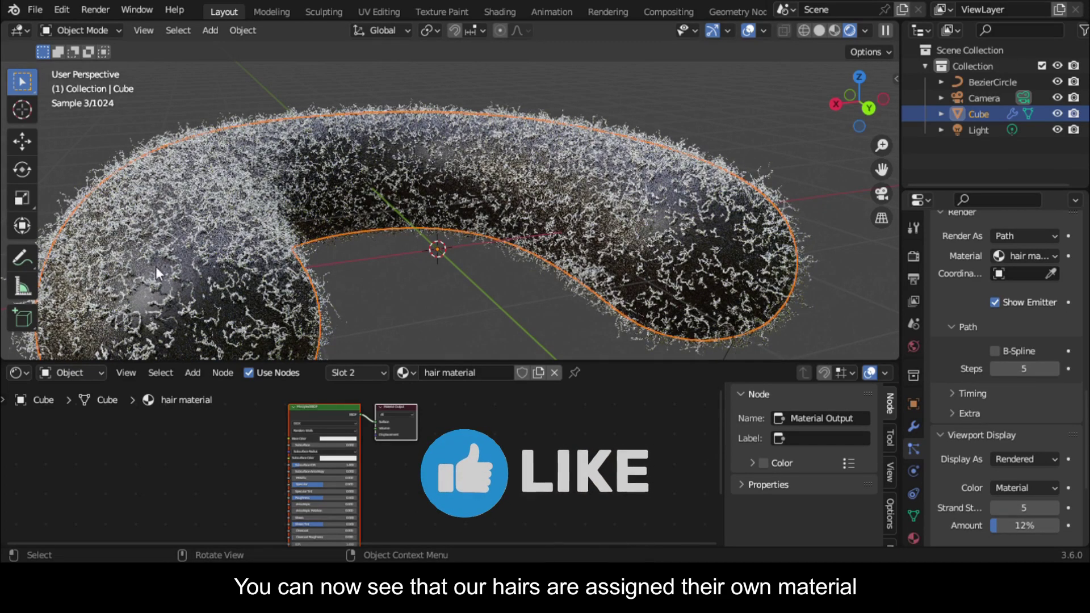
scroll(995, 350, up, 8)
- Delete the Principled BSDF node from "hair material"
click(913, 537)
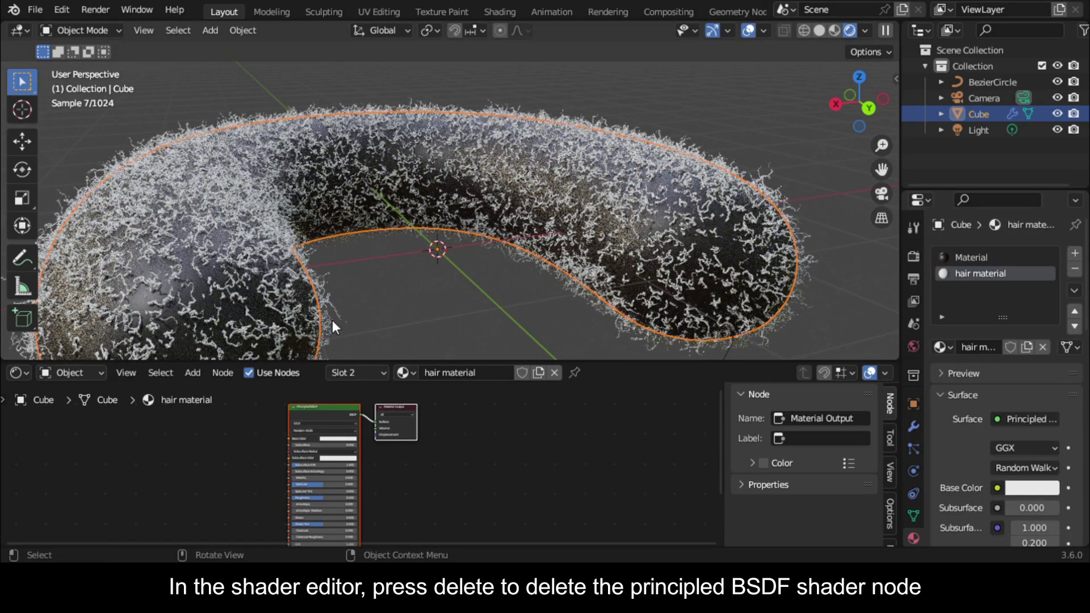
scroll(350, 415, up, 2)
scroll(350, 415, down, 1)
click(323, 401)
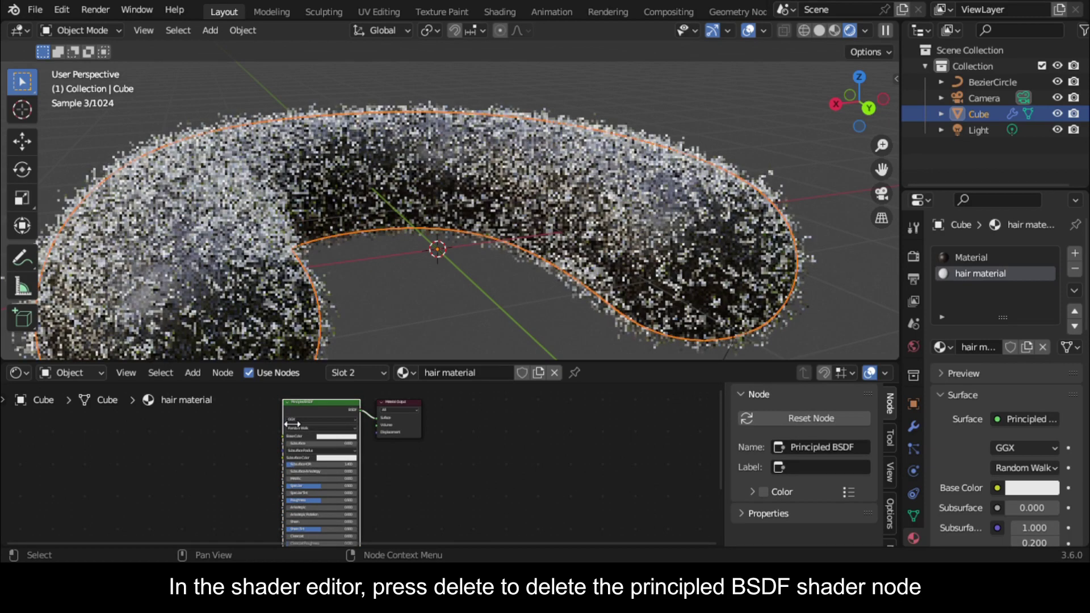
key(Delete)
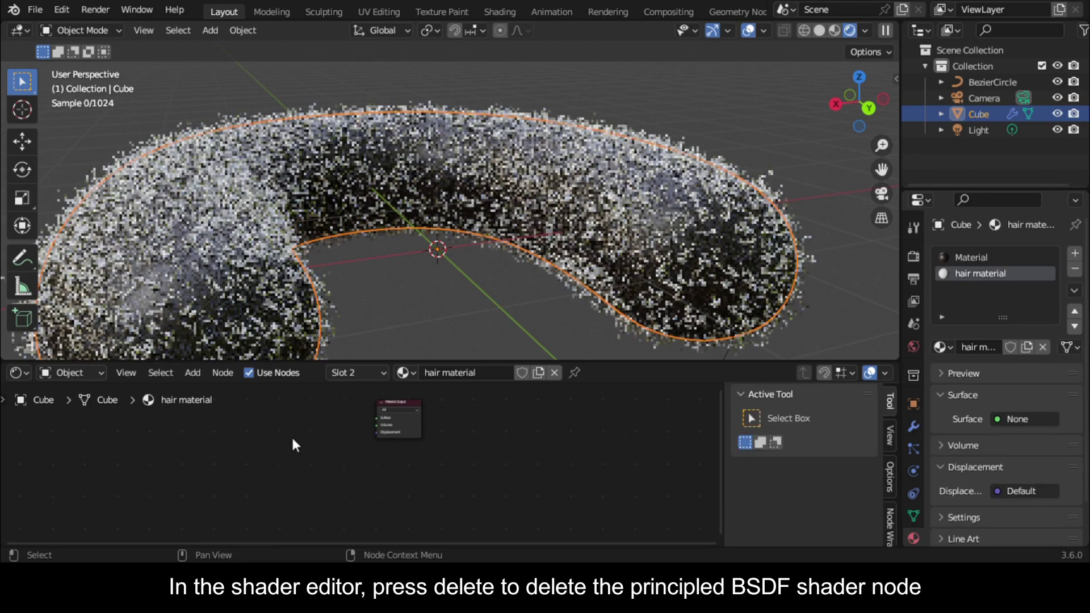
- Add a Principled Hair BSDF node to "hair material" and connect its BSDF output to the Material Output's Surface
key(shift+a)
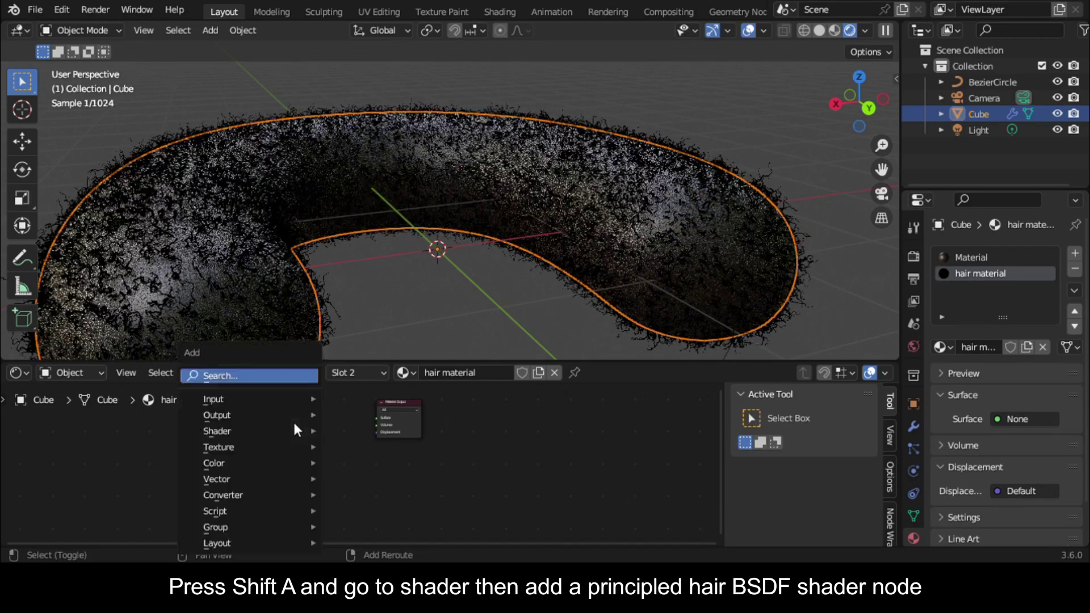
mouse_move(253, 431)
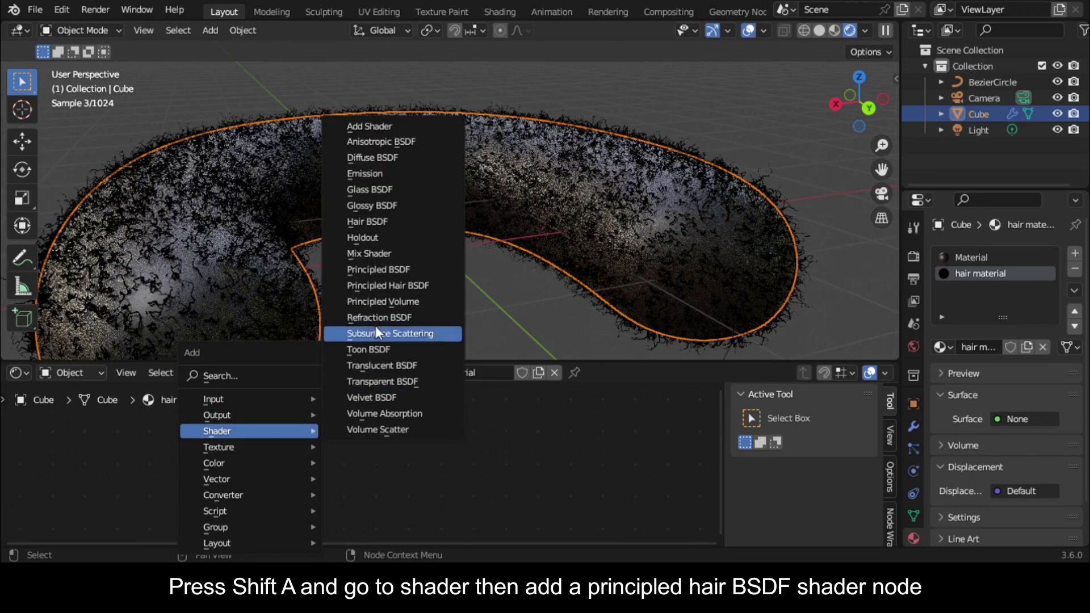
click(390, 285)
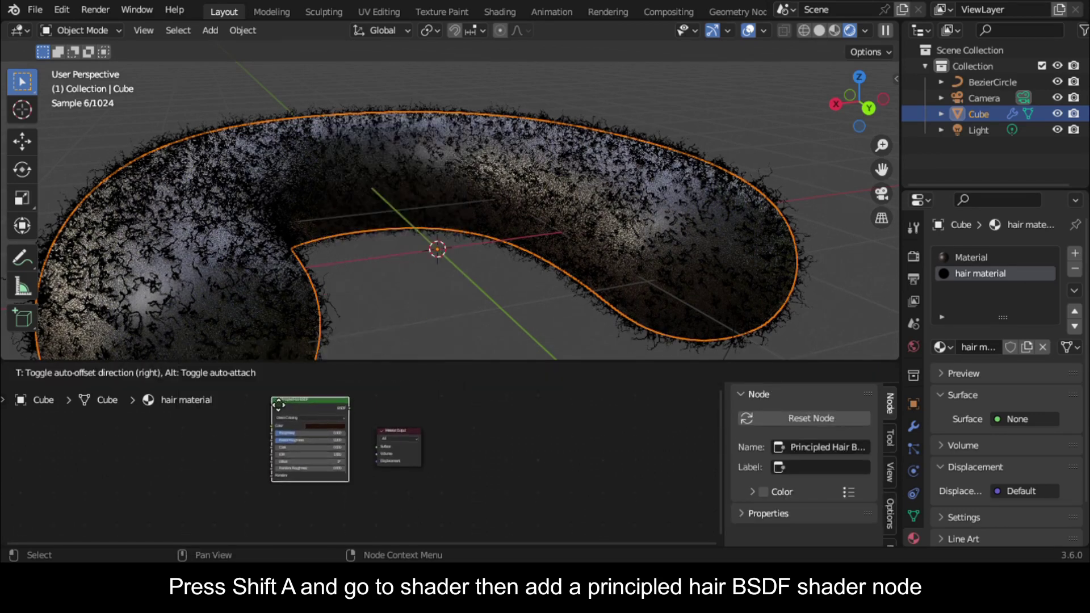
click(274, 487)
scroll(278, 488, up, 4)
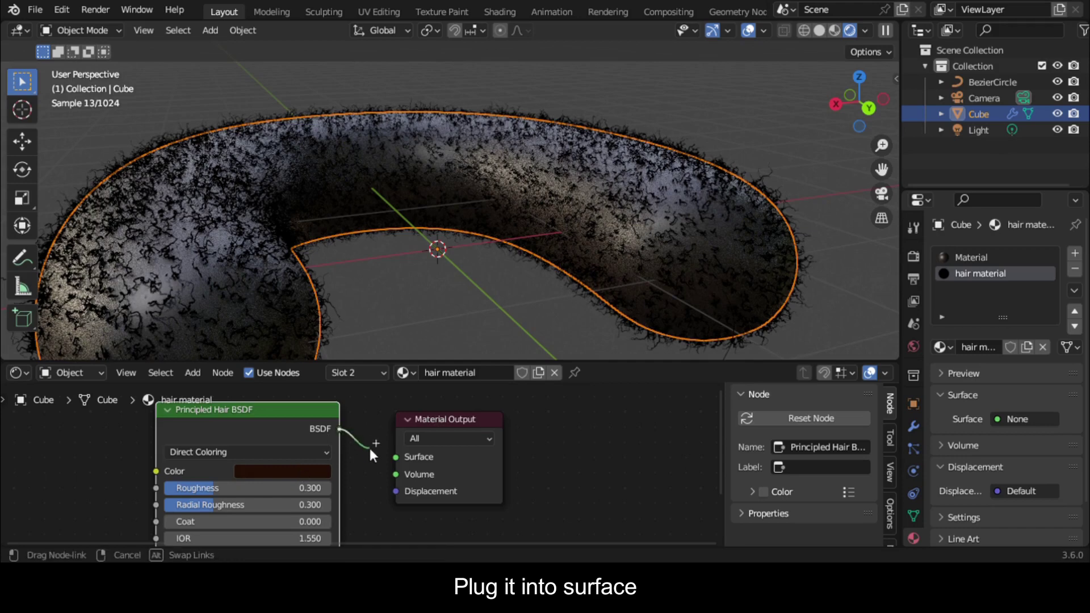
drag(404, 466, 399, 461)
ctrl+scroll(214, 526, up, 9)
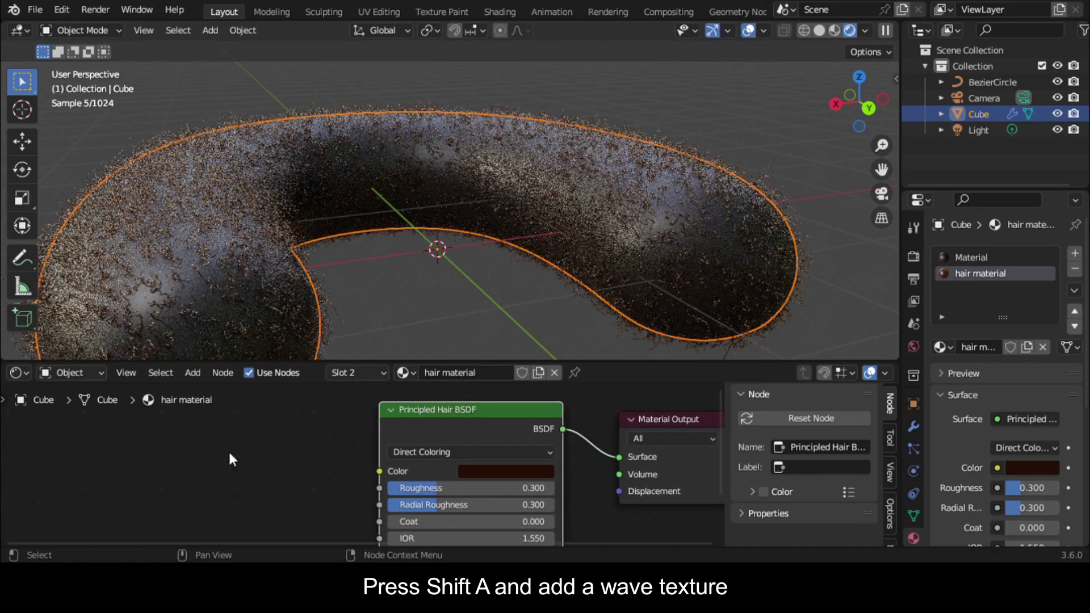
- Add a Wave Texture node and connect its Color output to the Principled Hair BSDF's Color input
key(shift+a)
mouse_move(114, 402)
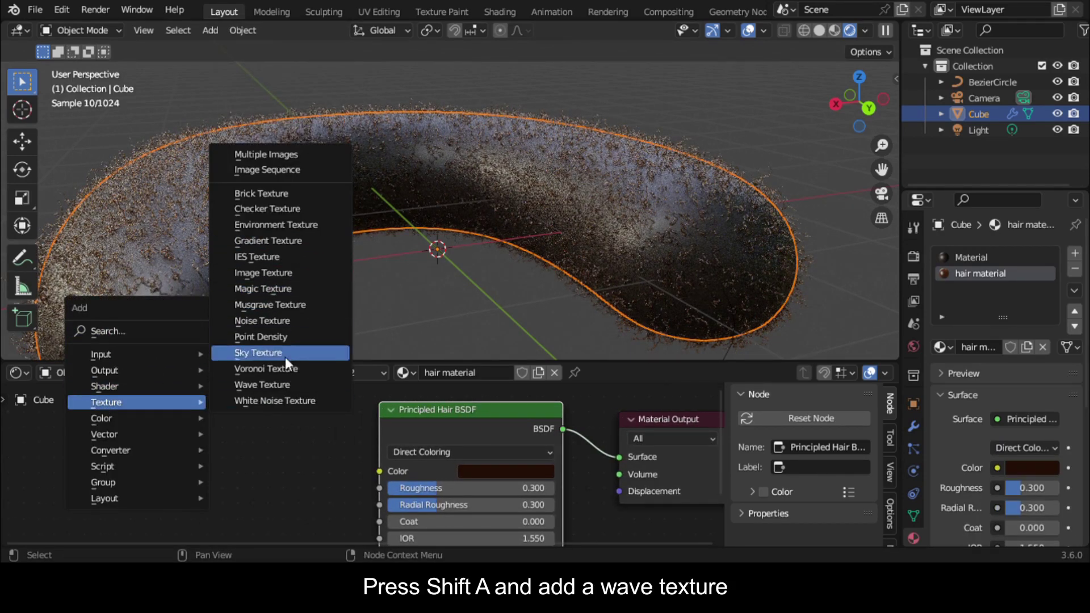
click(261, 384)
click(114, 454)
drag(188, 479, 379, 489)
- Insert a Color Ramp node on the link between the Wave Texture and the Principled Hair BSDF
scroll(264, 455, down, 2)
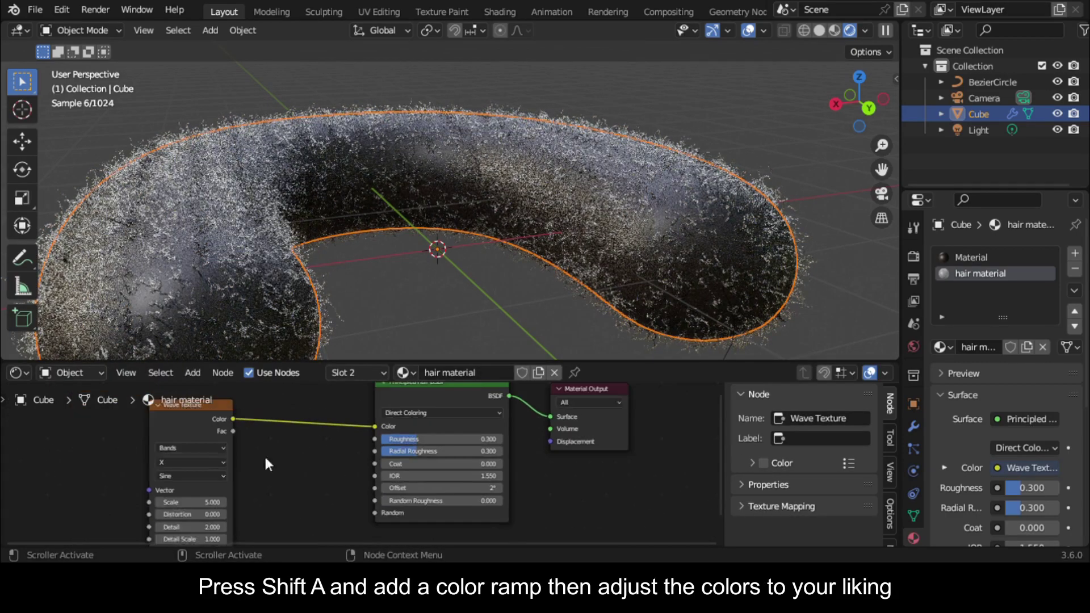
key(shift+a)
mouse_move(195, 493)
click(345, 318)
click(261, 404)
- Color the Color Ramp's black stop dark orange-brown and its white stop medium blue
scroll(267, 451, up, 4)
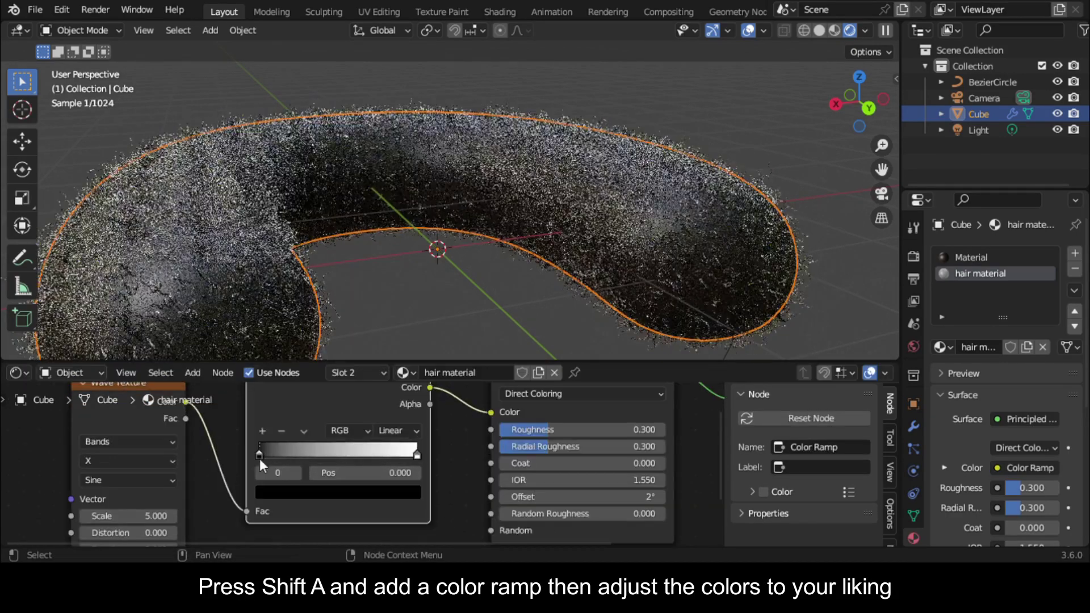
click(318, 492)
drag(346, 320, 291, 377)
drag(386, 275, 387, 336)
click(417, 455)
click(352, 493)
click(333, 310)
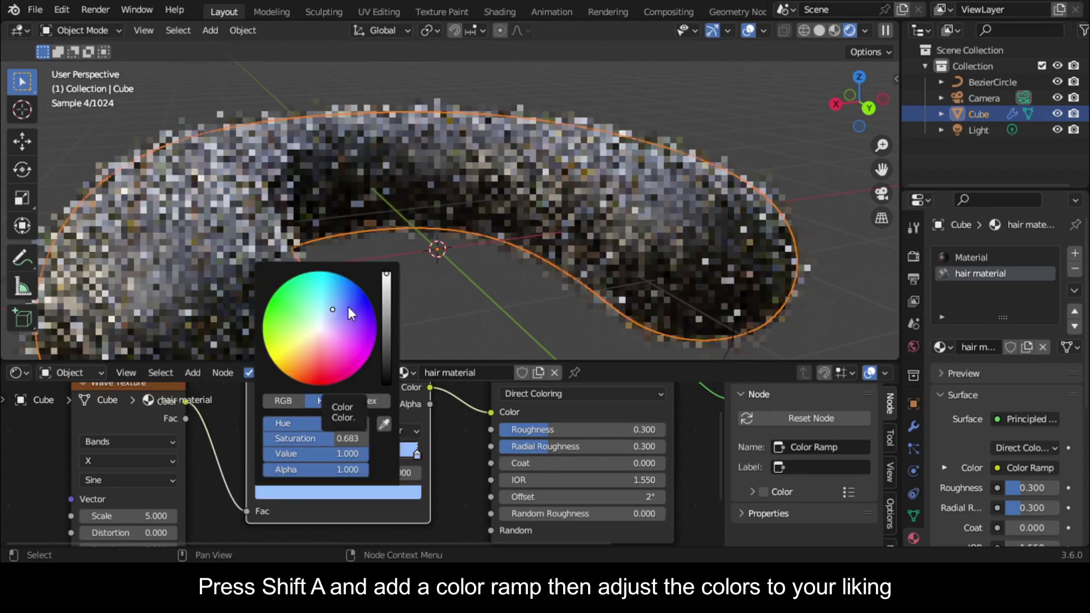
drag(387, 275, 386, 297)
- Move the Color Ramp's brown stop to 0.305 and blue stop to 0.782, and set the Wave Texture's Scale to 1.6
drag(297, 465, 309, 468)
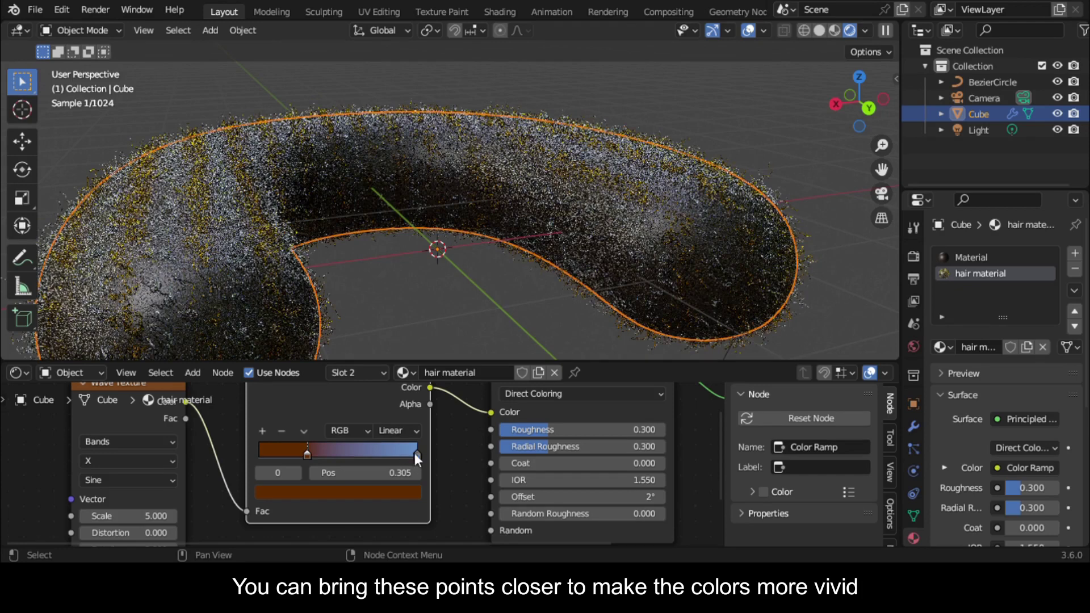
drag(417, 454, 381, 457)
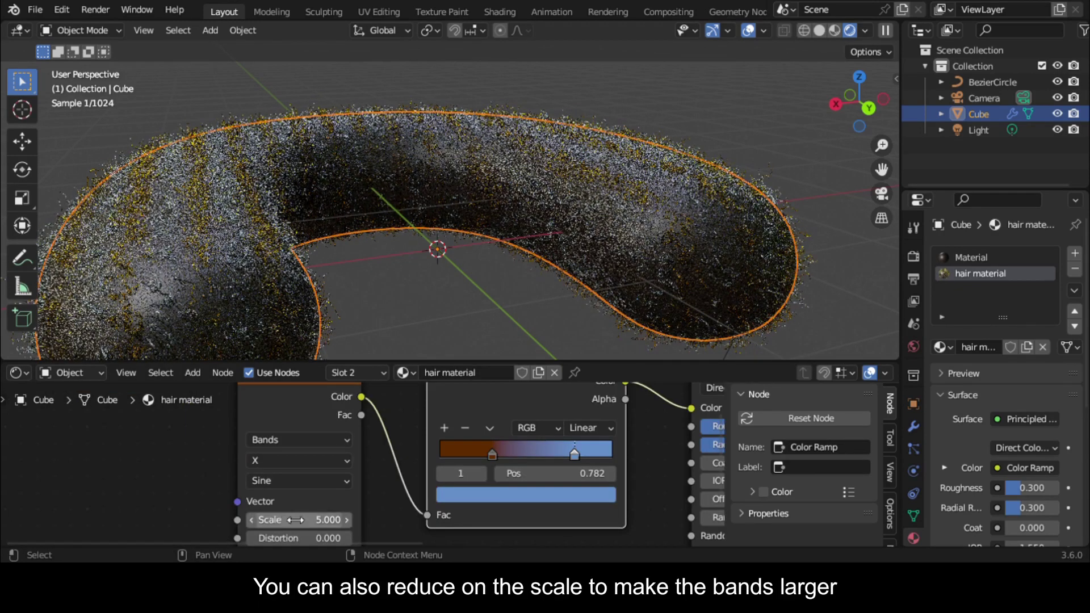
drag(300, 520, 273, 520)
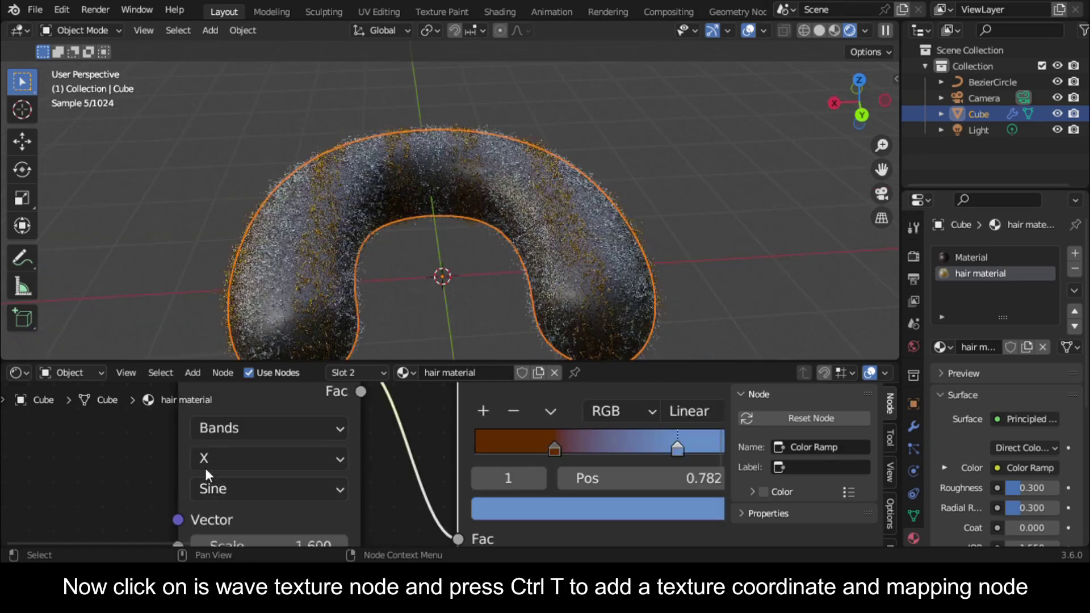
- Add Texture Coordinate and Mapping nodes to the Wave Texture
scroll(209, 458, down, 4)
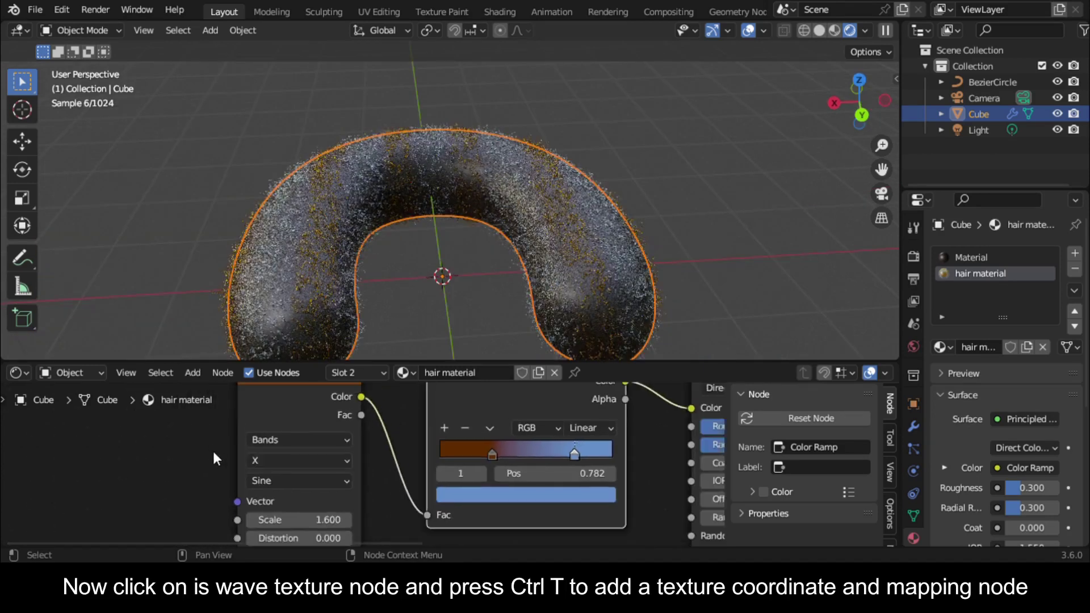
click(328, 427)
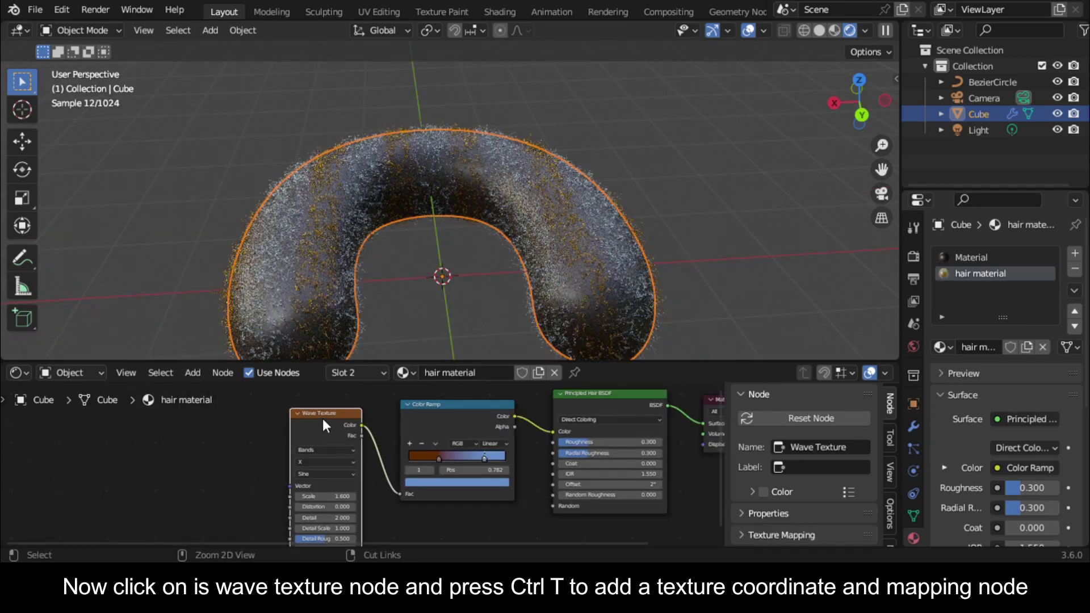
key(ctrl+t)
- Connect the Texture Coordinate's Object output to the Mapping node's Vector input and set the mapping type to Normal
scroll(231, 465, up, 3)
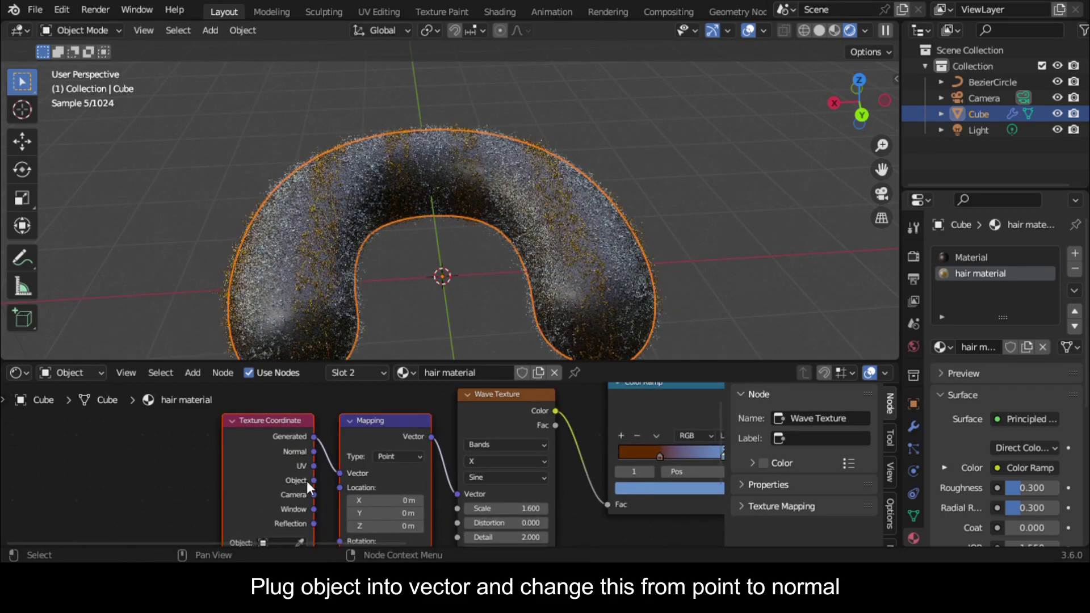
drag(314, 481, 343, 471)
scroll(375, 474, up, 1)
middle_drag(375, 474, 376, 436)
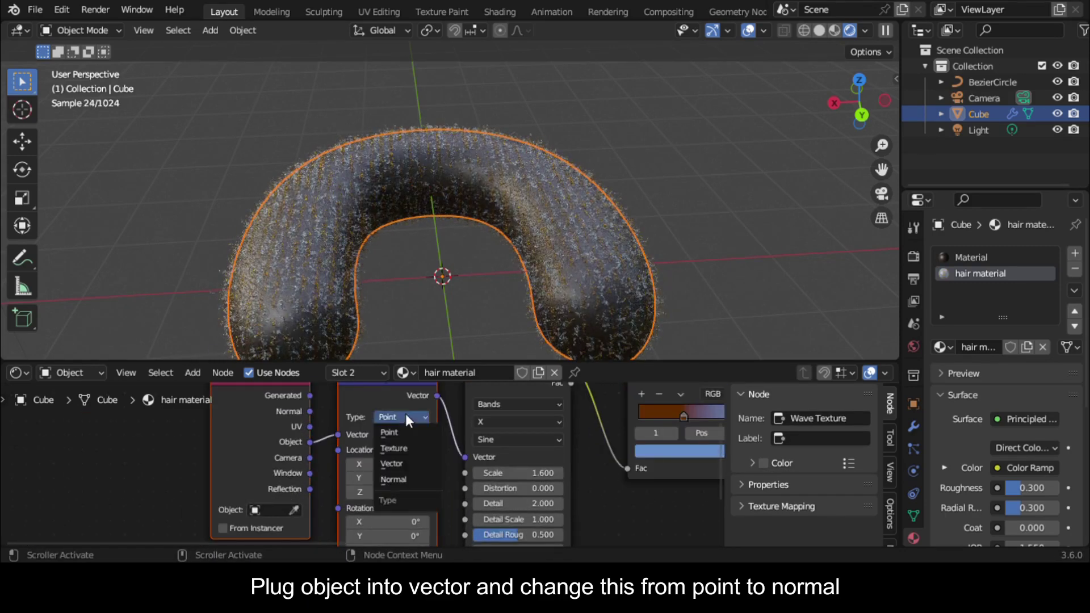
click(398, 479)
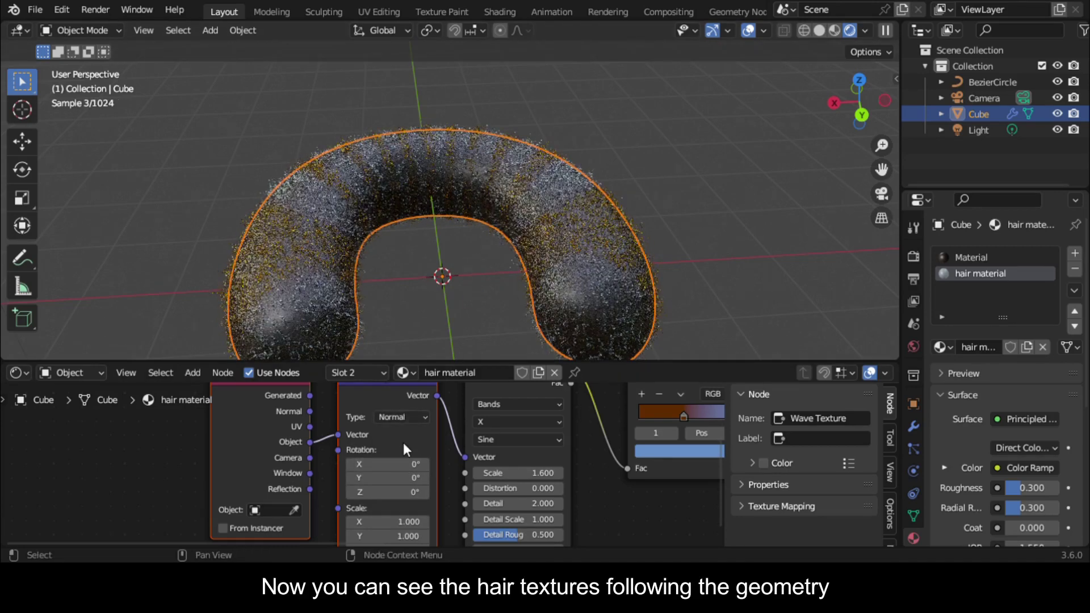